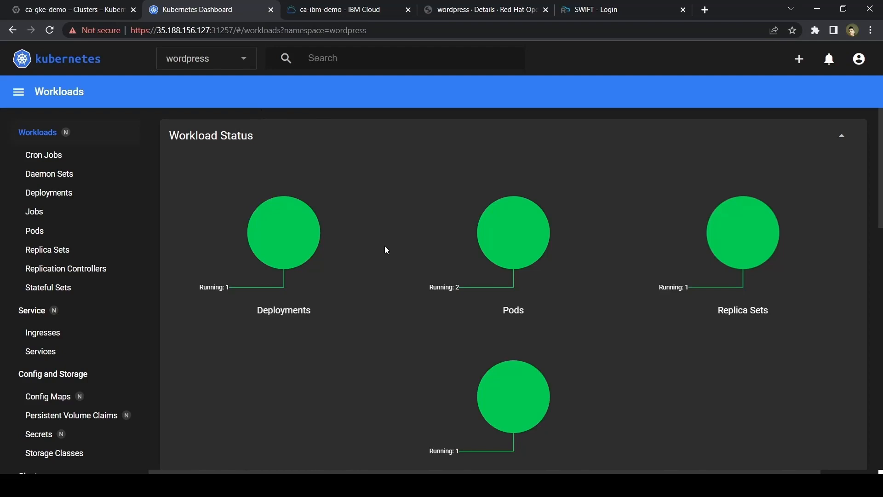
Review the wordpress namespace's workloads, persistent volume claims and services in the Kubernetes Dashboard
{"action": "scroll", "coordinate": [386, 249], "scroll_direction": "down", "scroll_amount": 2}
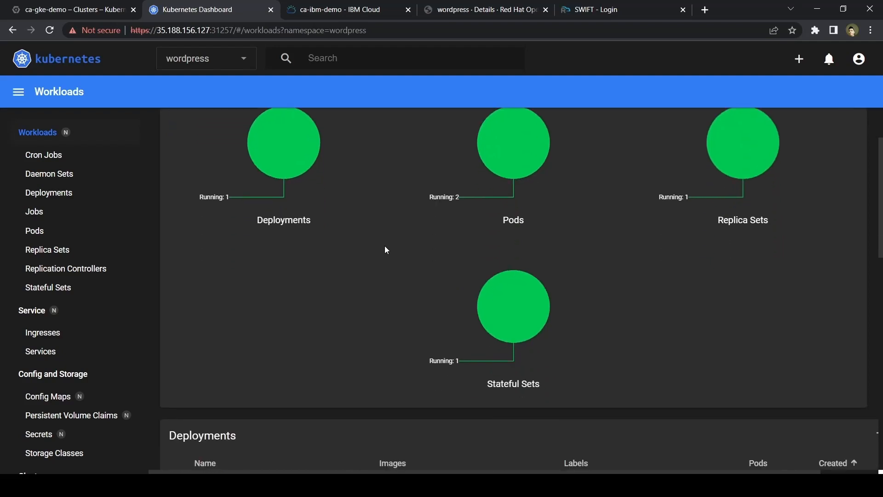
{"action": "scroll", "coordinate": [386, 250], "scroll_direction": "down", "scroll_amount": 5}
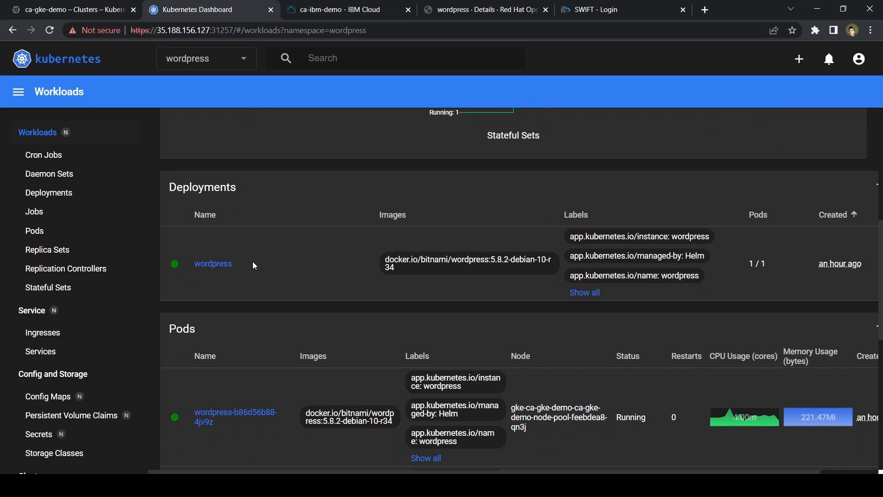
{"action": "scroll", "coordinate": [255, 266], "scroll_direction": "down", "scroll_amount": 9}
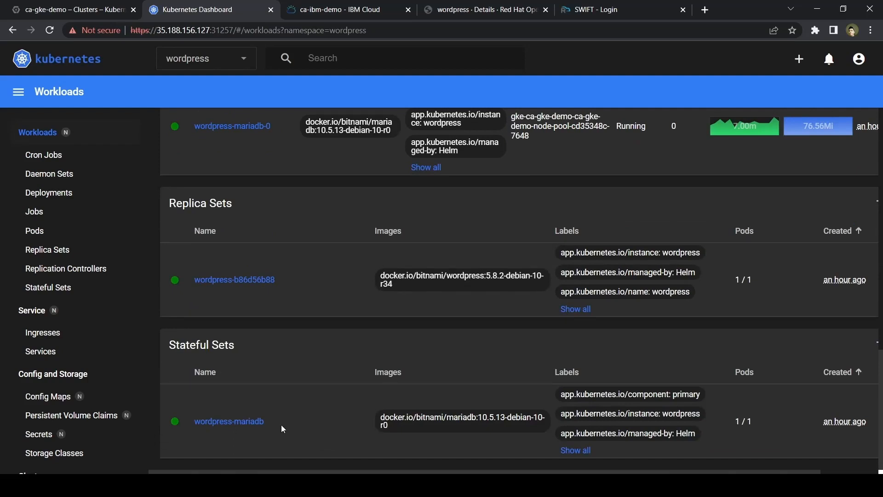
{"action": "left_click", "coordinate": [70, 417]}
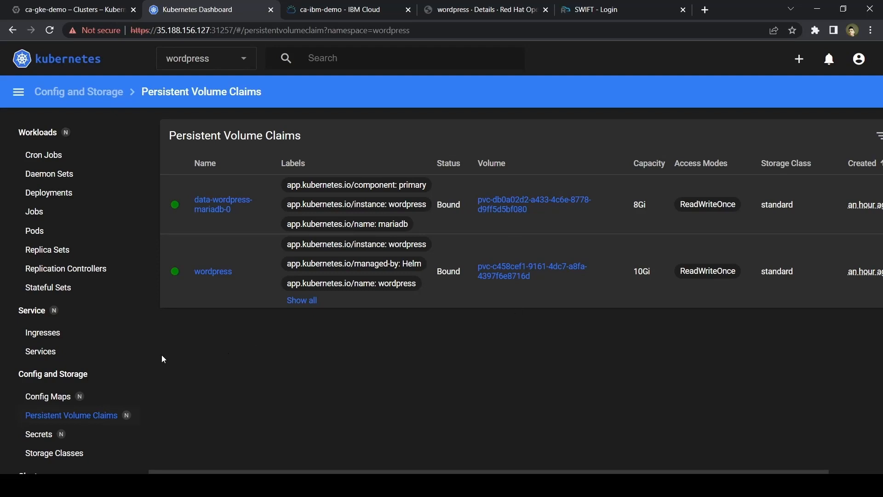
{"action": "left_click", "coordinate": [42, 353]}
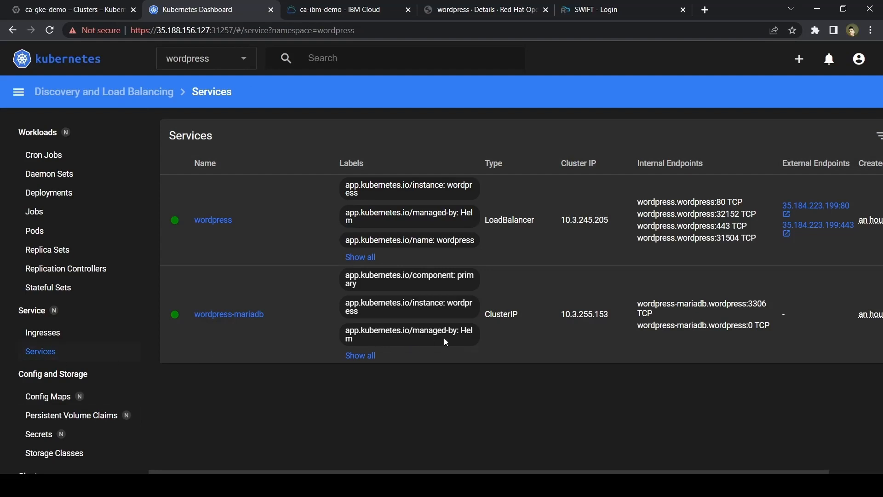
Open the wordpress service's external endpoint on port 80 and view the post "Migrate workloads from GKE to IBM OpenShift"
{"action": "left_click", "coordinate": [805, 206]}
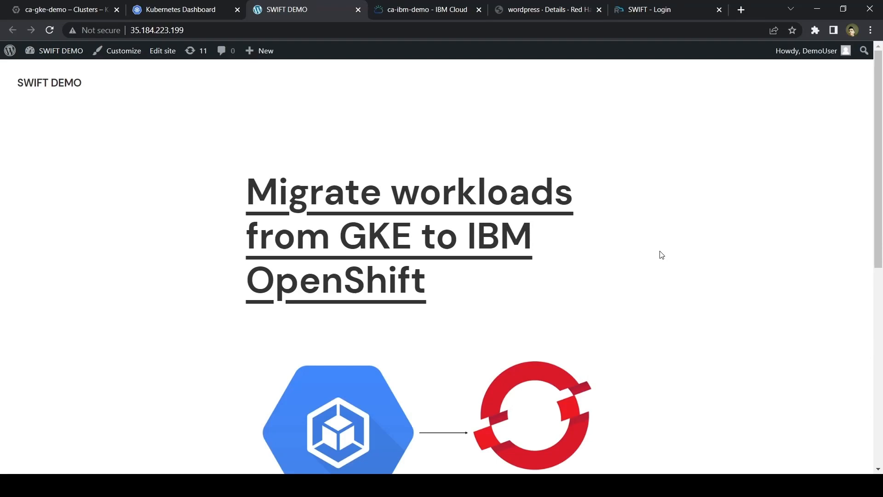
{"action": "scroll", "coordinate": [661, 255], "scroll_direction": "down", "scroll_amount": 3}
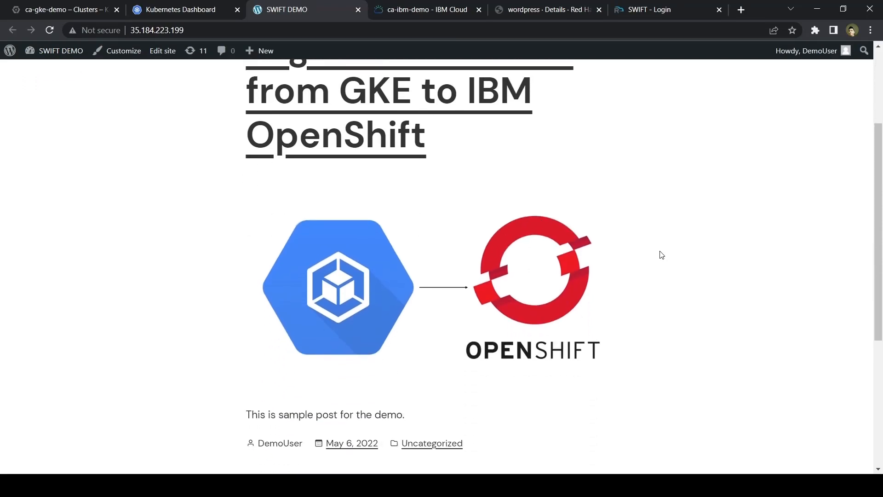
{"action": "scroll", "coordinate": [661, 255], "scroll_direction": "up", "scroll_amount": 2}
{"action": "left_click", "coordinate": [457, 193]}
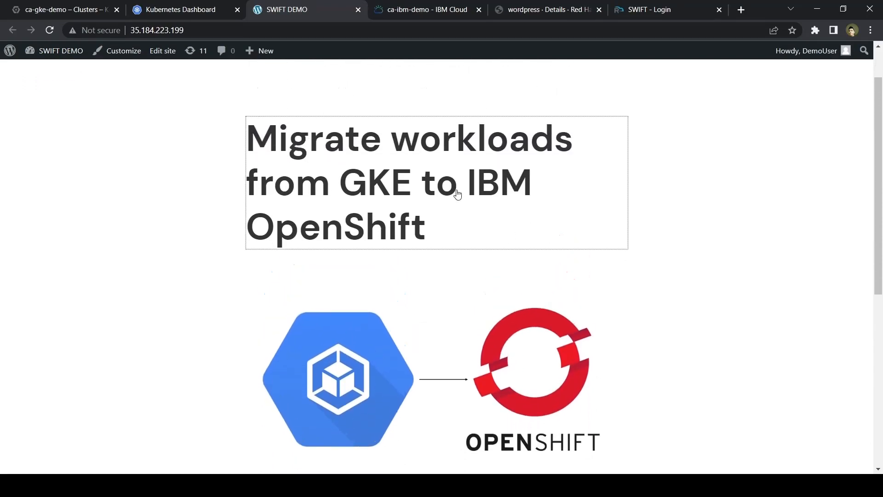
{"action": "scroll", "coordinate": [457, 193], "scroll_direction": "down", "scroll_amount": 5}
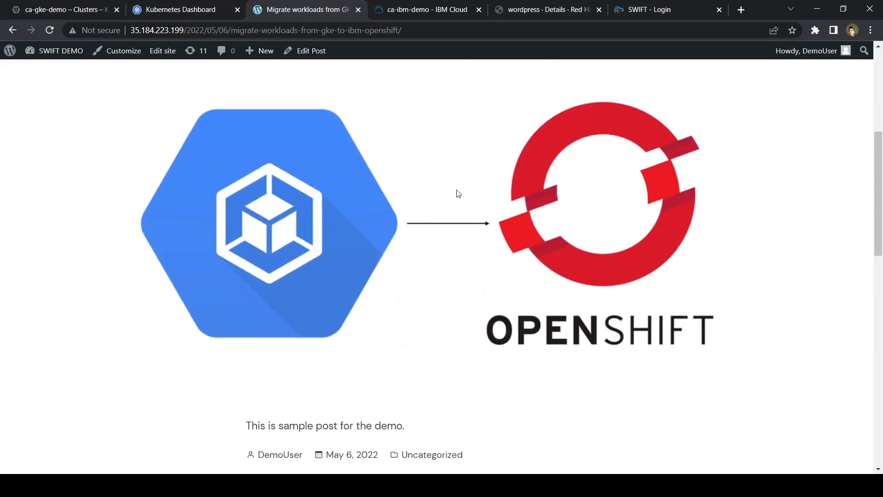
Switch to IBM Cloud and OpenShift to inspect the ca-ibm-demo cluster and the wordpress project's inventory, secrets and scc:anyuid role bindings
{"action": "left_click", "coordinate": [427, 7]}
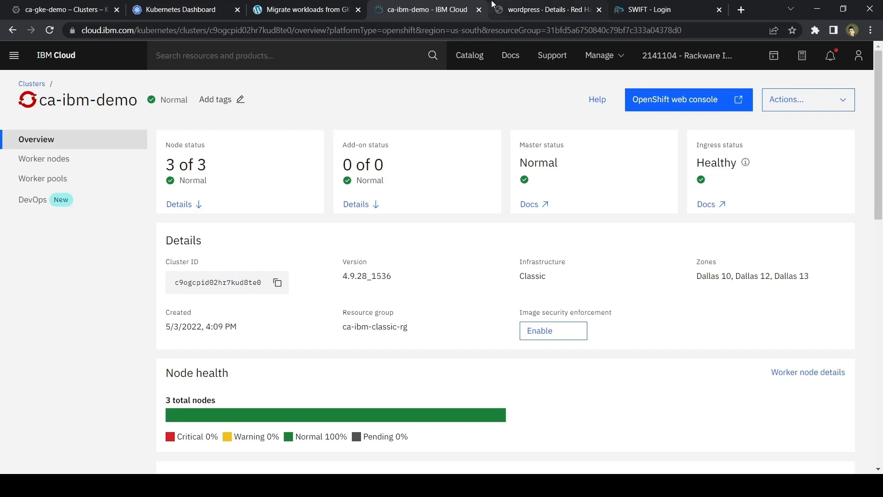
{"action": "left_click", "coordinate": [528, 6]}
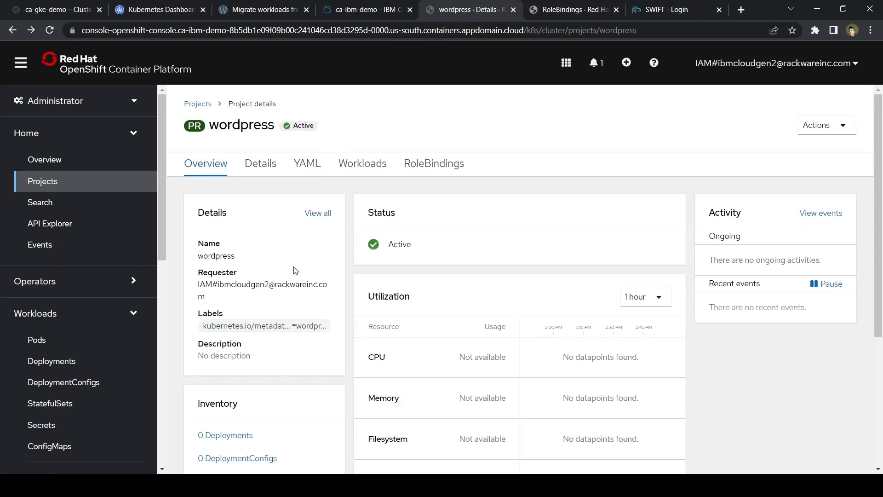
{"action": "scroll", "coordinate": [297, 260], "scroll_direction": "down", "scroll_amount": 5}
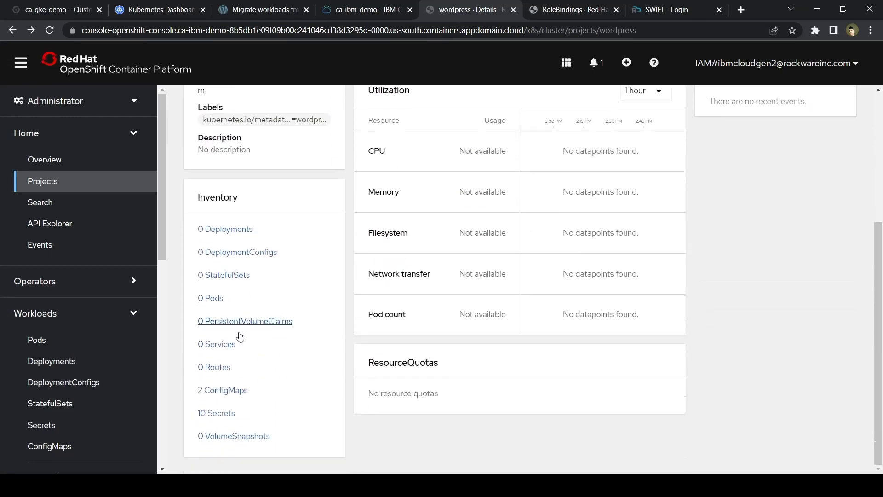
{"action": "left_click", "coordinate": [220, 414]}
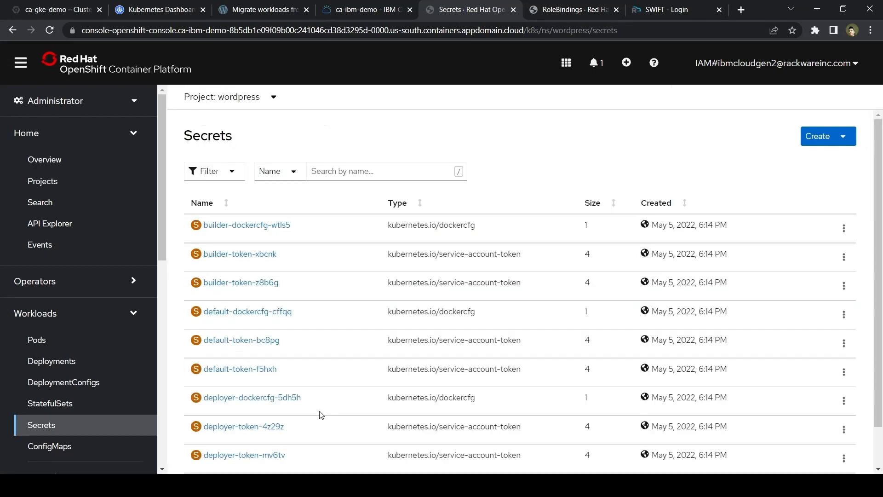
{"action": "scroll", "coordinate": [321, 414], "scroll_direction": "down", "scroll_amount": 1}
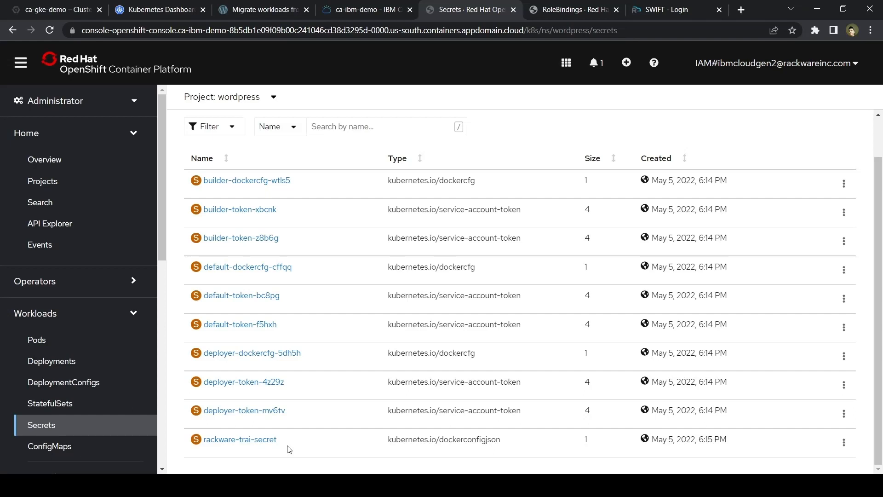
{"action": "left_click", "coordinate": [587, 12]}
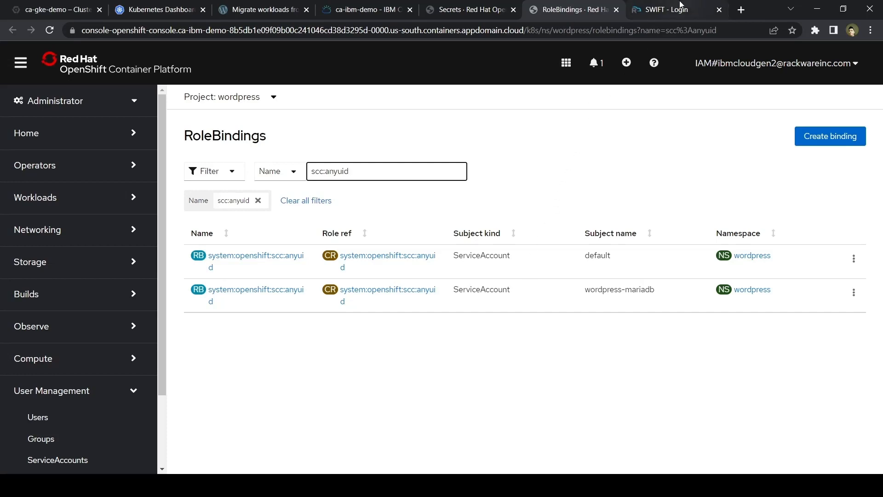
Switch to RackWare SWIFT and log in with the admin account
{"action": "left_click", "coordinate": [680, 8]}
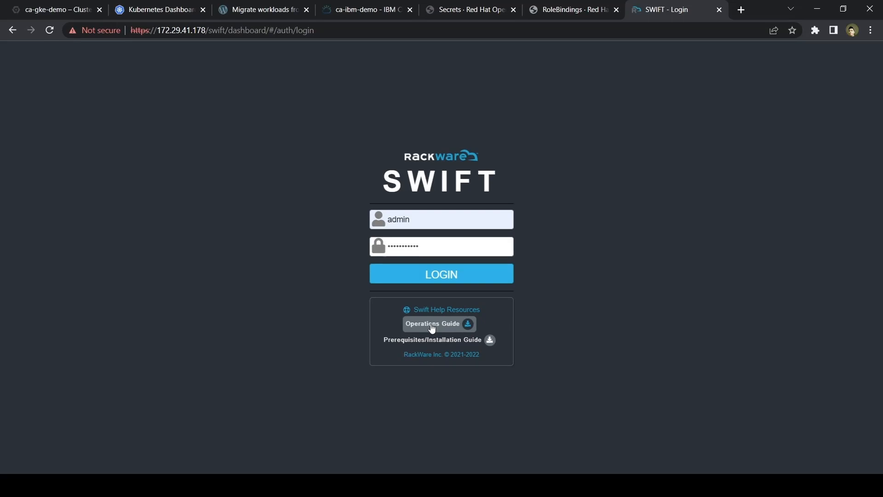
{"action": "left_click", "coordinate": [467, 276]}
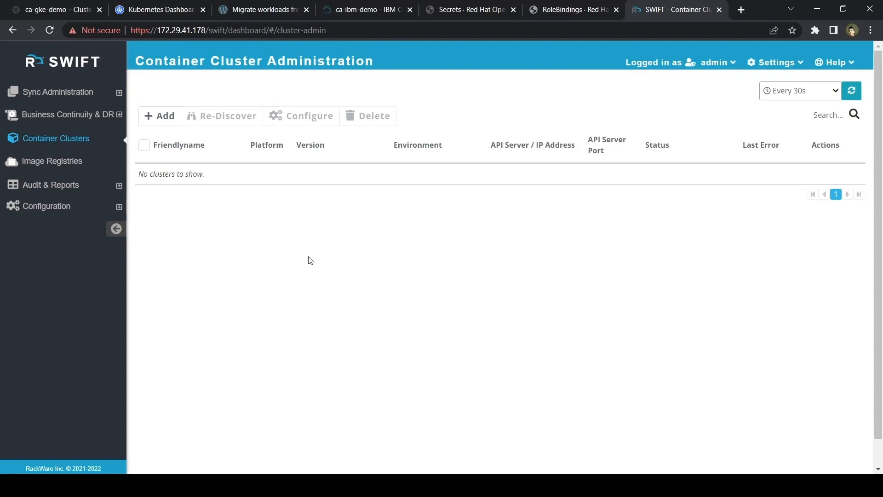
Start adding a Kubernetes cluster named GKE-Cluster on Google GCP, using cluster ca-gke-demo as a Regional Cluster in Council Bluffs, Iowa, USA (us-central1)
{"action": "left_click", "coordinate": [170, 125]}
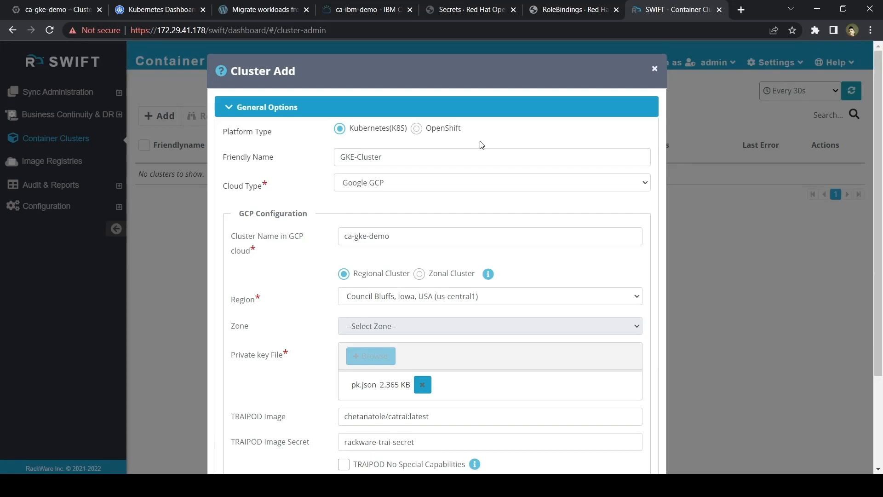
{"action": "left_click", "coordinate": [411, 159]}
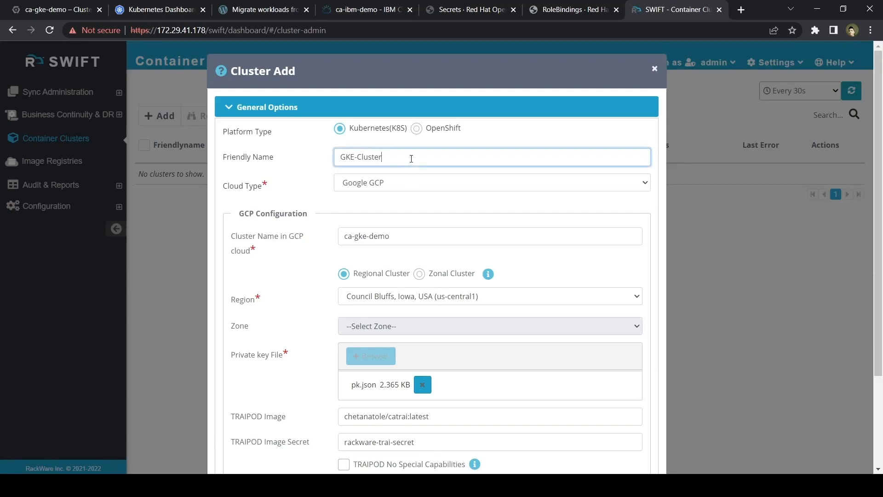
{"action": "left_click", "coordinate": [465, 189]}
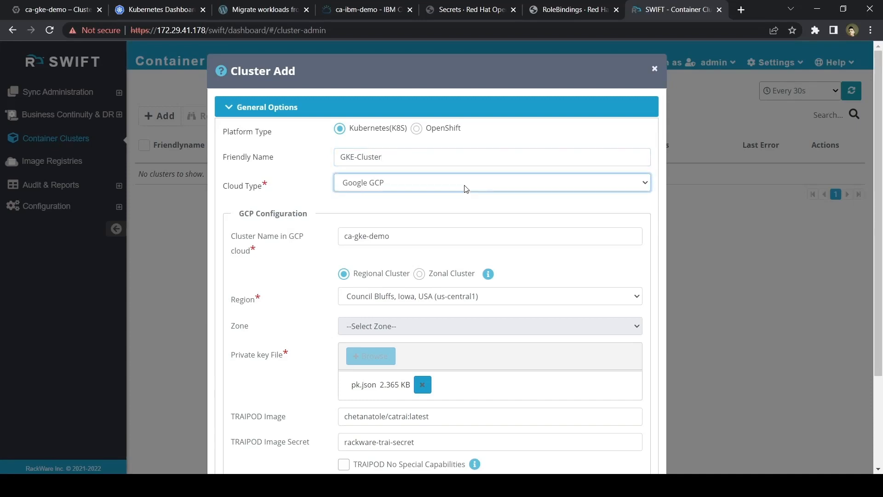
{"action": "scroll", "coordinate": [470, 249], "scroll_direction": "down", "scroll_amount": 1}
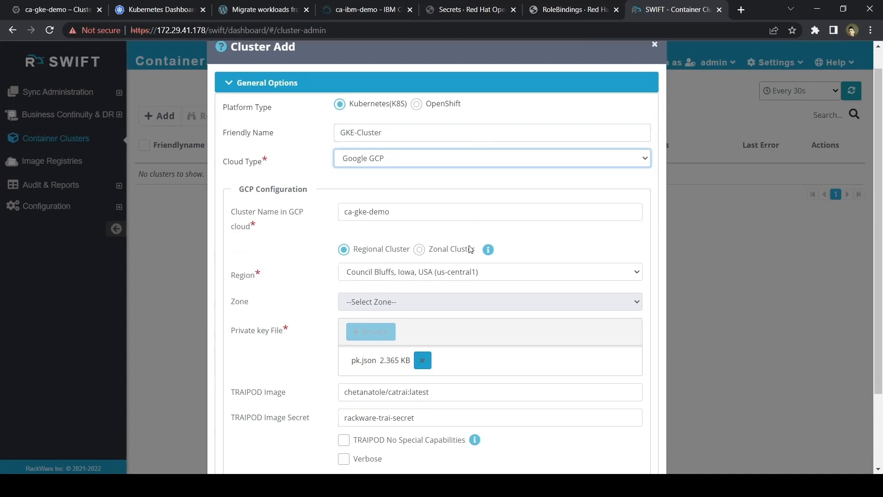
{"action": "left_click", "coordinate": [399, 199]}
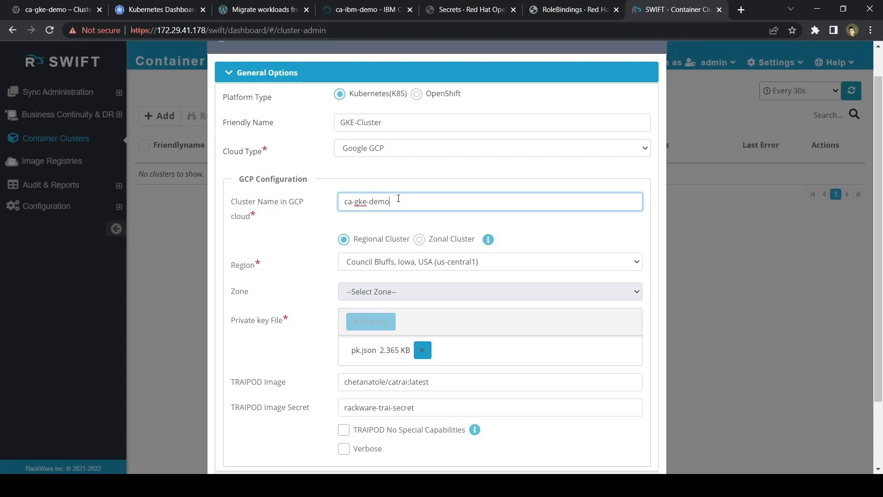
{"action": "left_click", "coordinate": [450, 226]}
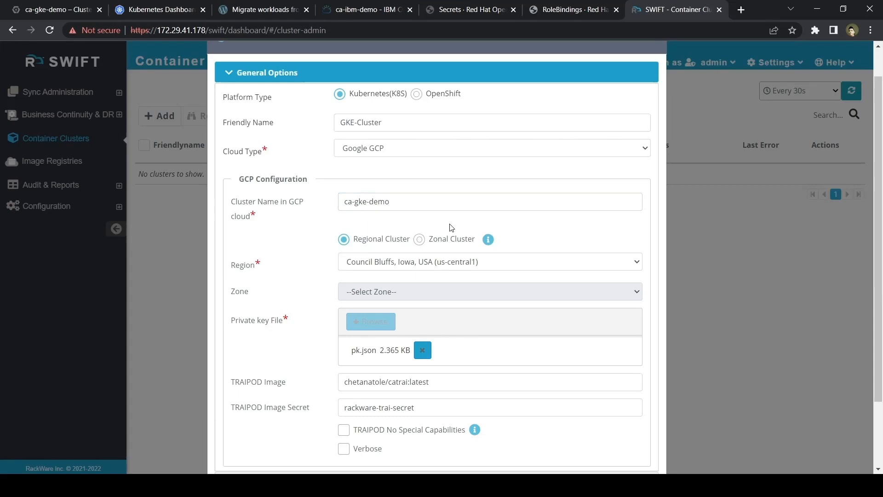
{"action": "left_click", "coordinate": [343, 236]}
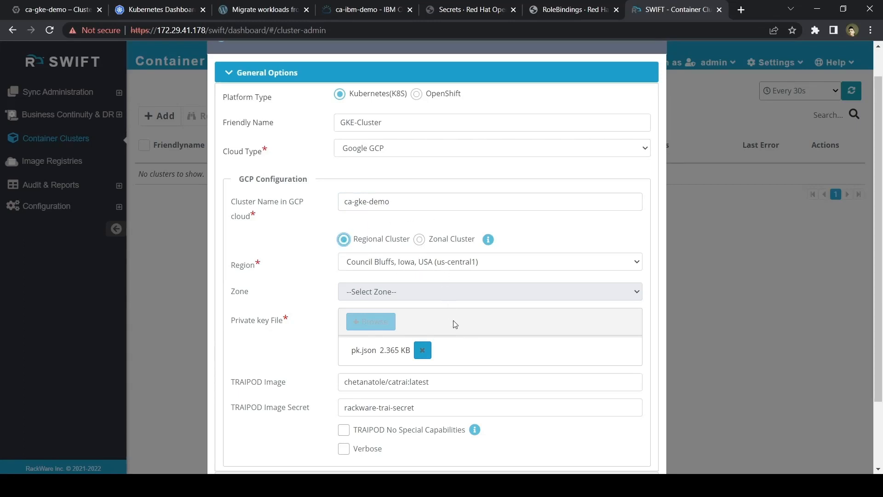
Complete the GKE cluster entry with private key file pk.json, the catrai:latest TRAIPOD image and image secret rackware-trai-secret, and add it
{"action": "scroll", "coordinate": [453, 318], "scroll_direction": "down", "scroll_amount": 2}
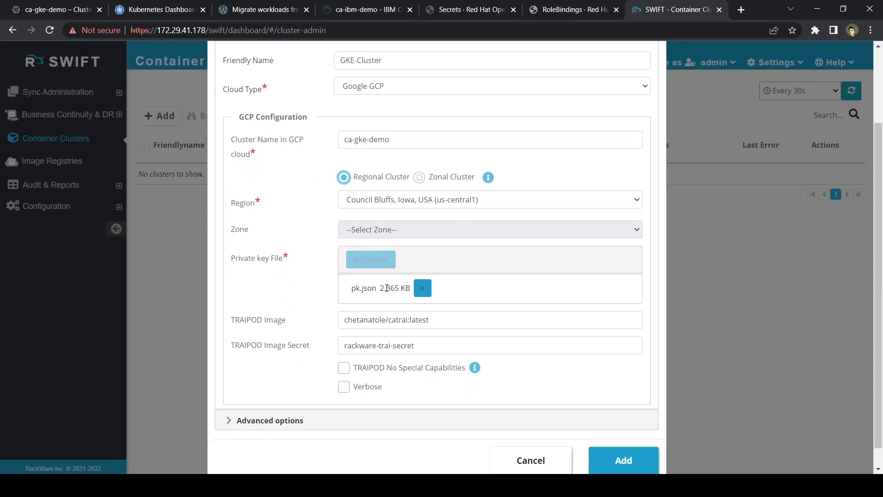
{"action": "left_click", "coordinate": [460, 325]}
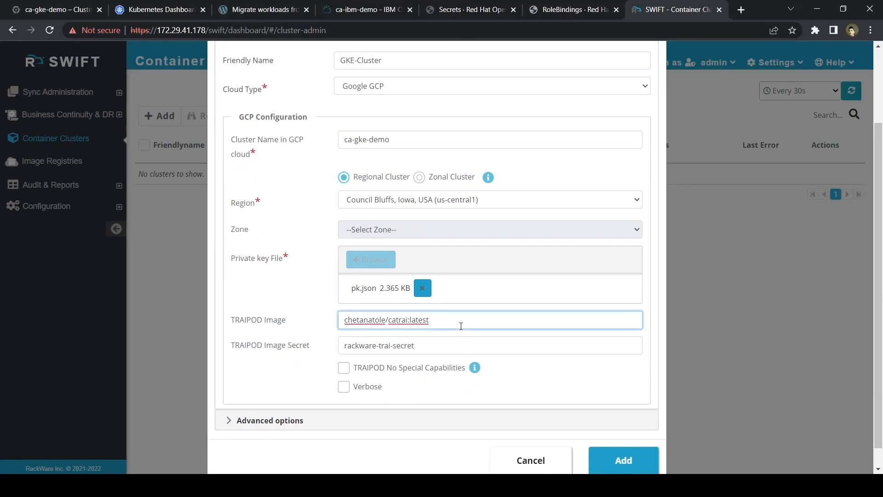
{"action": "left_click", "coordinate": [466, 346]}
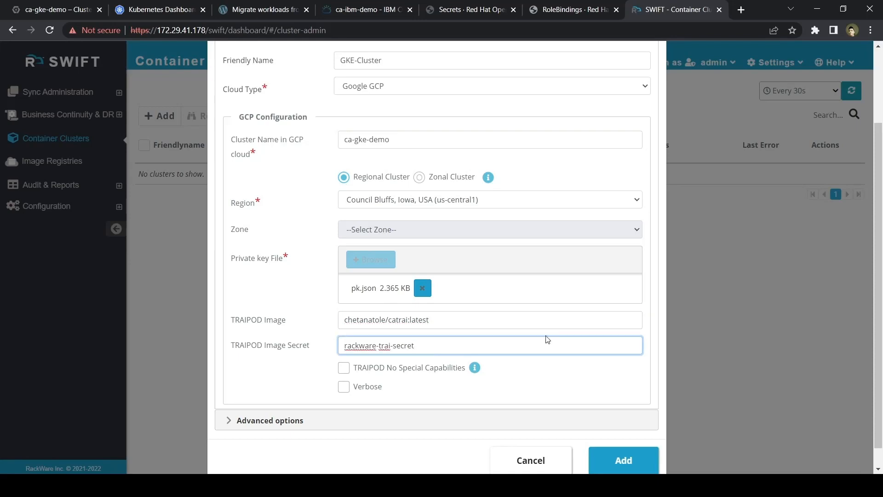
{"action": "scroll", "coordinate": [546, 339], "scroll_direction": "up", "scroll_amount": 2}
{"action": "scroll", "coordinate": [546, 338], "scroll_direction": "down", "scroll_amount": 3}
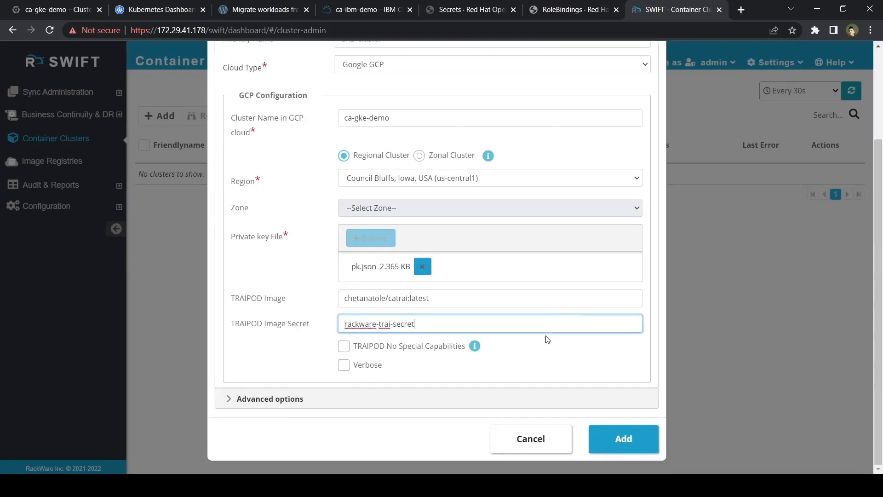
{"action": "left_click", "coordinate": [607, 439]}
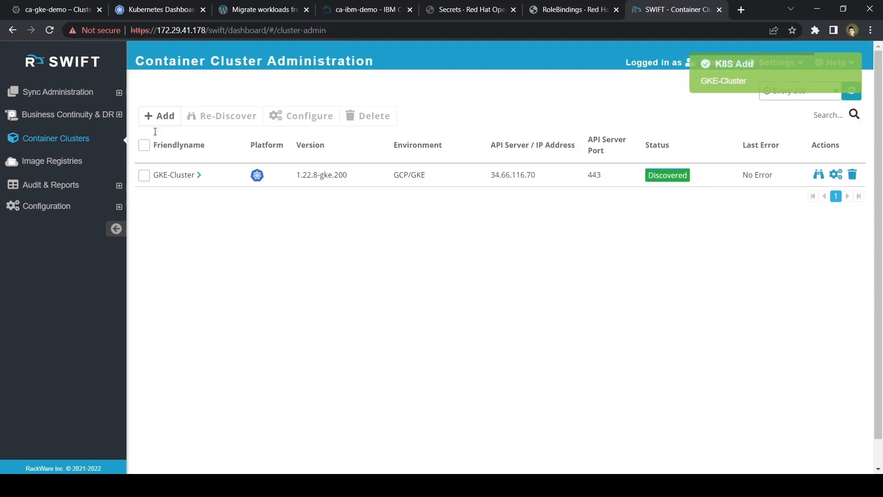
Add OpenShift cluster IBM-OCP-Cluster on IBM OpenShift Container Platform (OCP) for ca-ibm-demo with its API key, the catrai:latest TRAIPOD image and rackware-trai-secret
{"action": "left_click", "coordinate": [161, 116]}
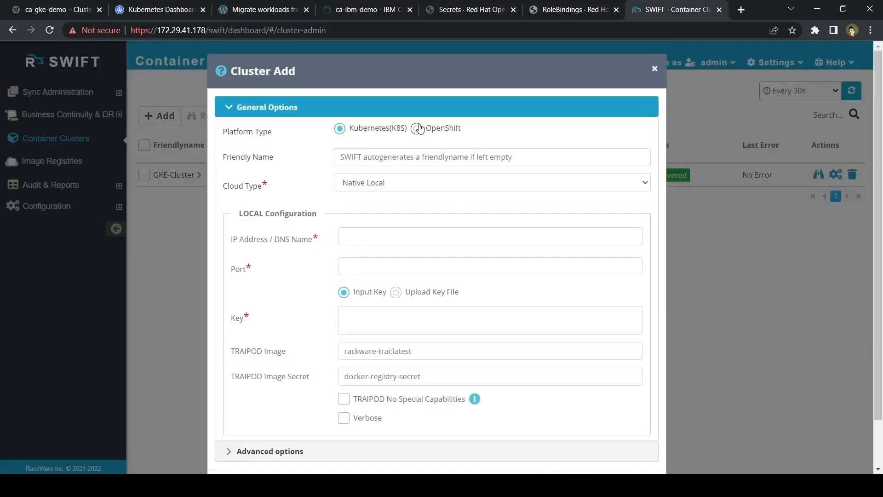
{"action": "left_click", "coordinate": [418, 128]}
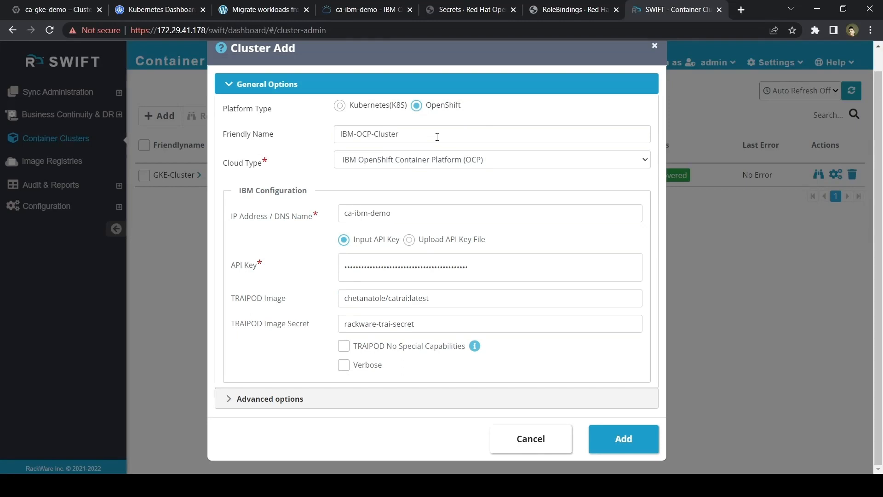
{"action": "left_click", "coordinate": [439, 161]}
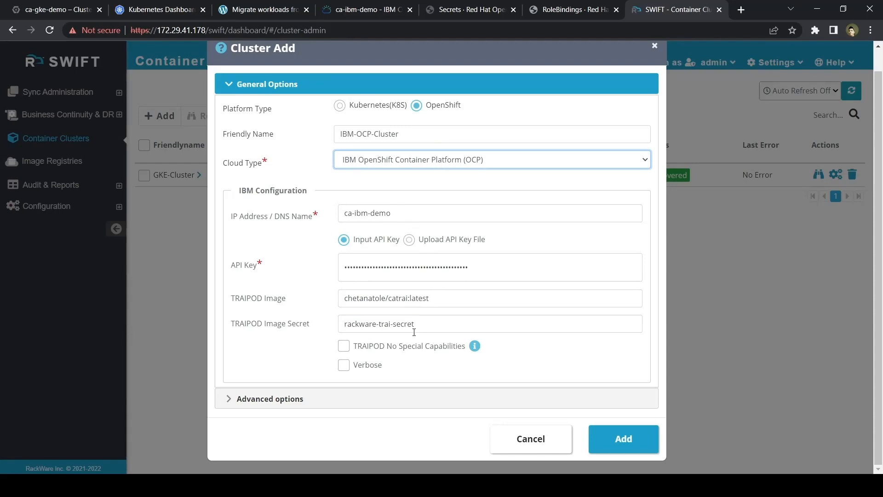
{"action": "left_click", "coordinate": [618, 439]}
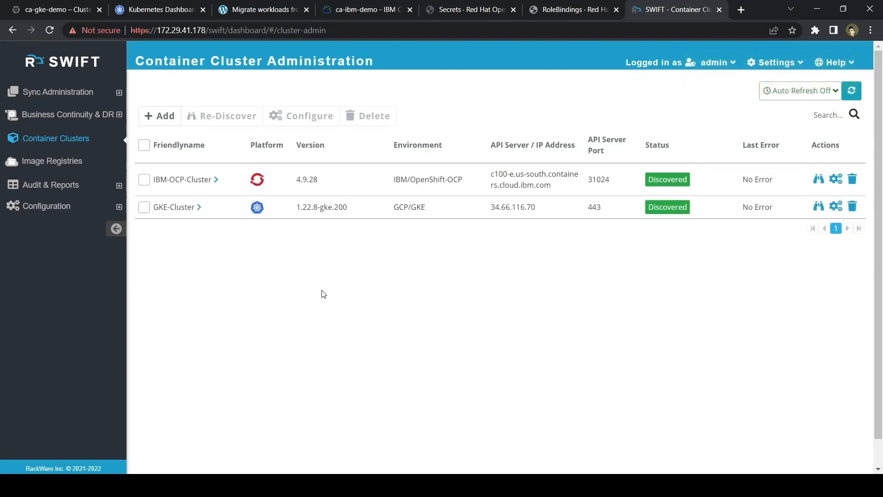
Expand GKE-Cluster and review its summary details
{"action": "left_click", "coordinate": [199, 208]}
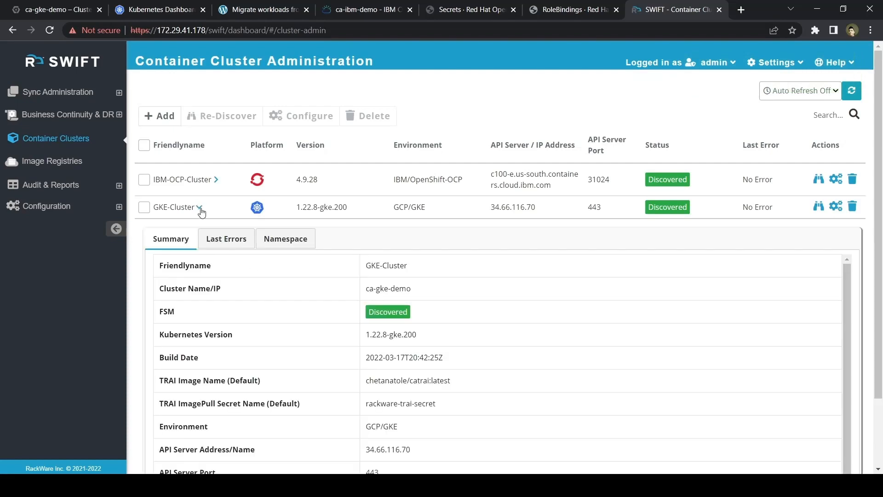
{"action": "scroll", "coordinate": [239, 370], "scroll_direction": "down", "scroll_amount": 1}
{"action": "scroll", "coordinate": [239, 370], "scroll_direction": "down", "scroll_amount": 2}
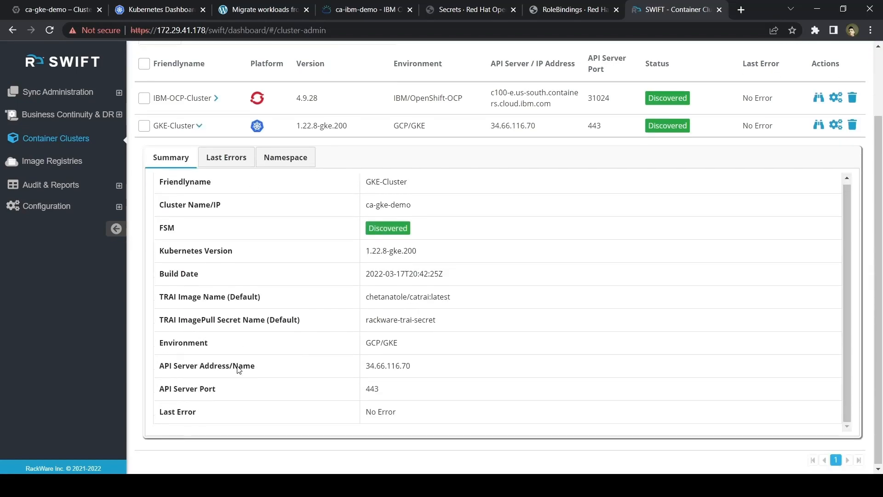
Expand the wordpress namespace of GKE-Cluster and examine its pod instances
{"action": "left_click", "coordinate": [302, 158]}
{"action": "scroll", "coordinate": [320, 369], "scroll_direction": "down", "scroll_amount": 2}
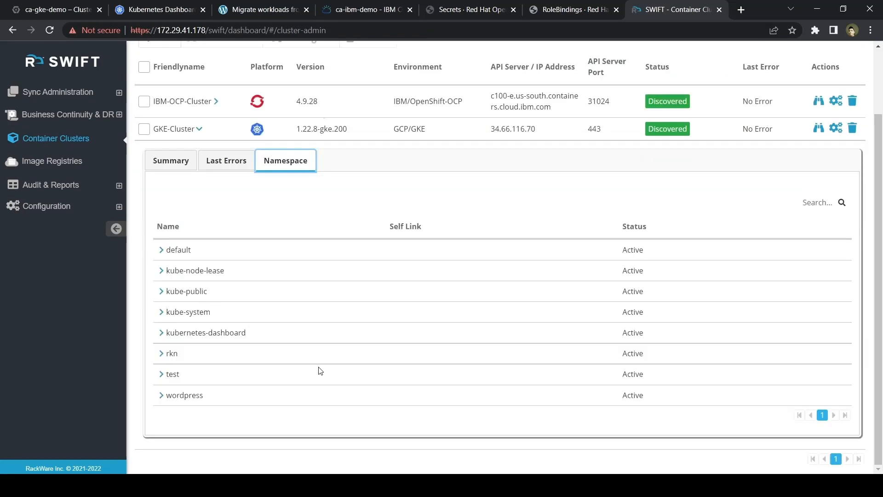
{"action": "left_click", "coordinate": [162, 397]}
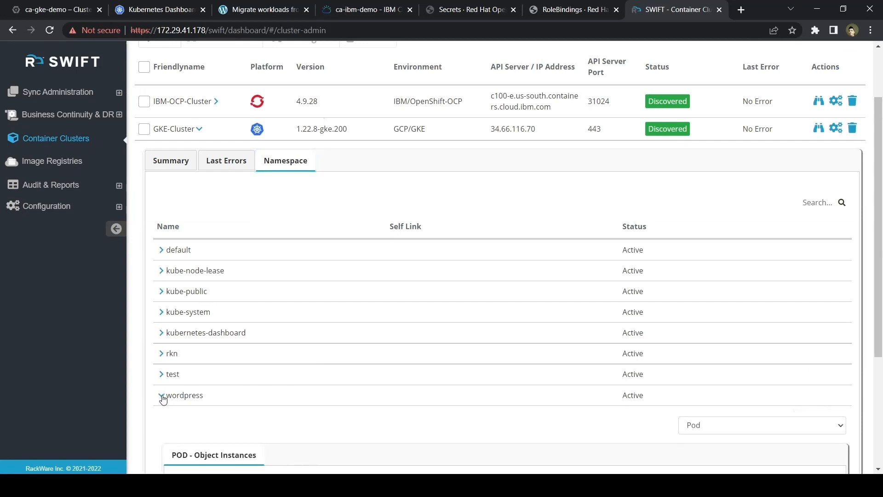
{"action": "scroll", "coordinate": [370, 413], "scroll_direction": "down", "scroll_amount": 4}
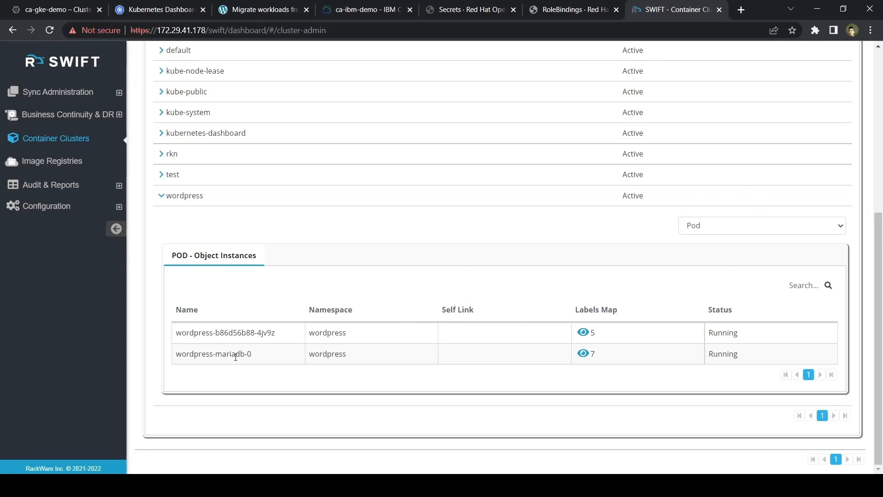
{"action": "left_click_drag", "start_coordinate": [249, 353], "coordinate": [434, 311]}
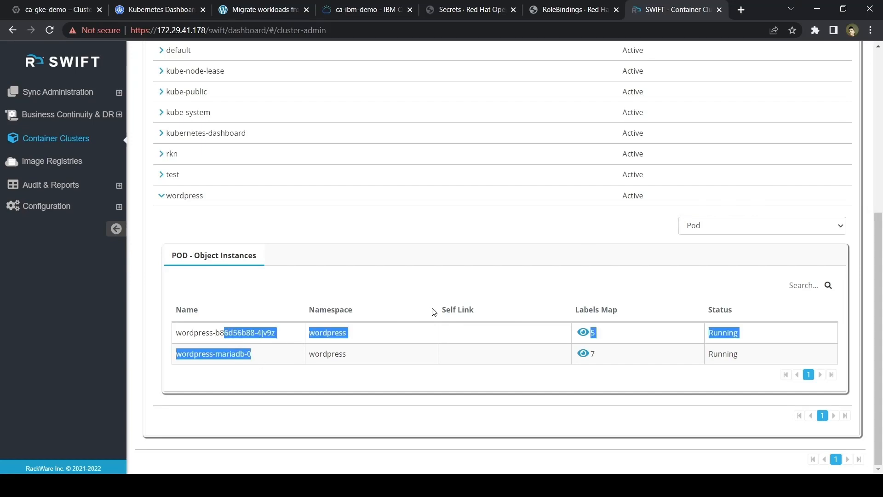
Examine the PersistentVolumeClaim instances in the wordpress namespace, and collapse the GKE-Cluster details
{"action": "left_click", "coordinate": [728, 232]}
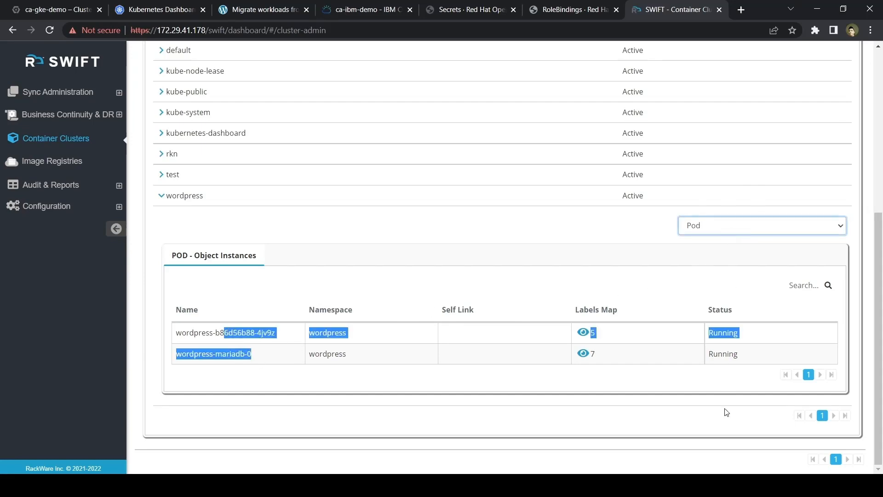
{"action": "left_click", "coordinate": [725, 432]}
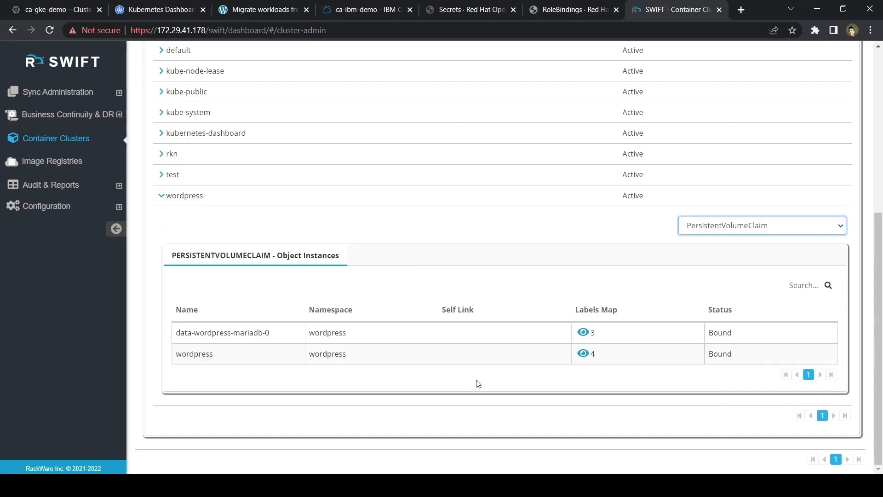
{"action": "scroll", "coordinate": [478, 383], "scroll_direction": "up", "scroll_amount": 6}
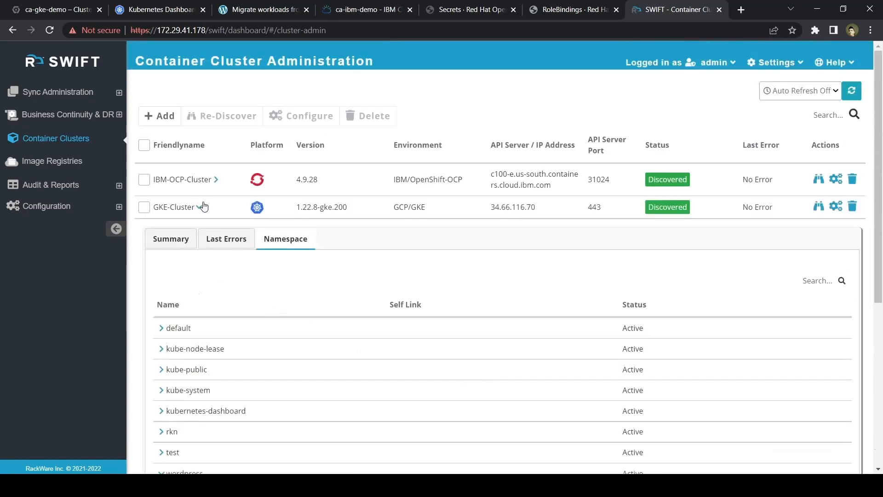
{"action": "left_click", "coordinate": [199, 207]}
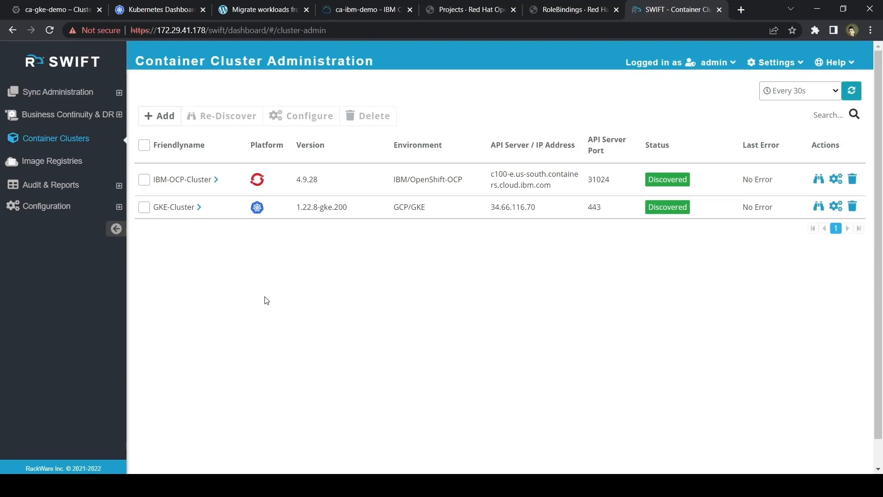
Open the list of all replications and start a new application replication
{"action": "left_click", "coordinate": [60, 94]}
{"action": "left_click", "coordinate": [66, 128]}
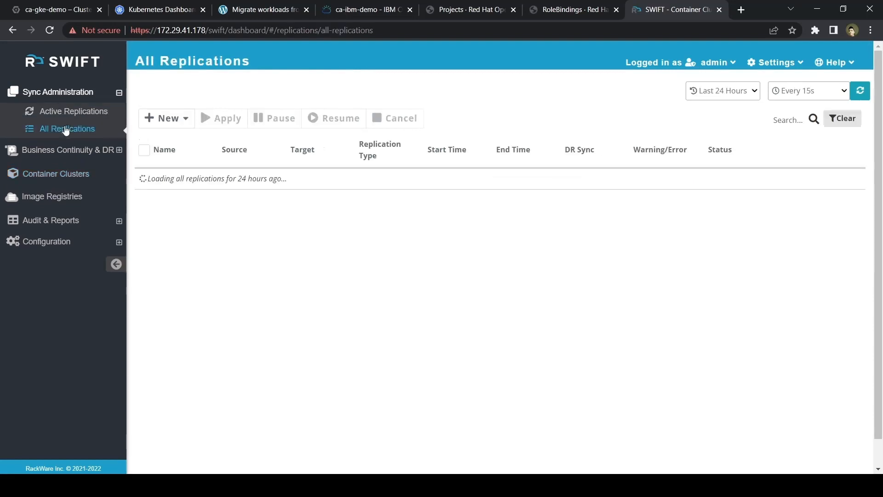
{"action": "left_click", "coordinate": [179, 121]}
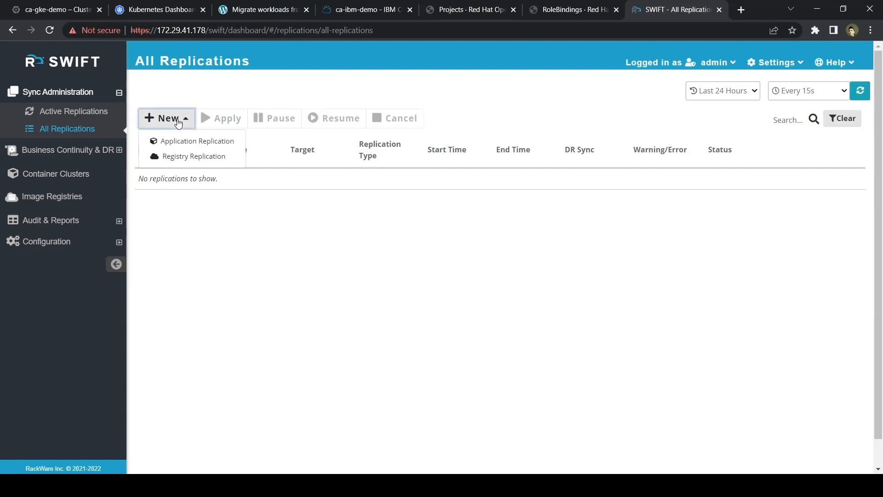
{"action": "left_click", "coordinate": [197, 141]}
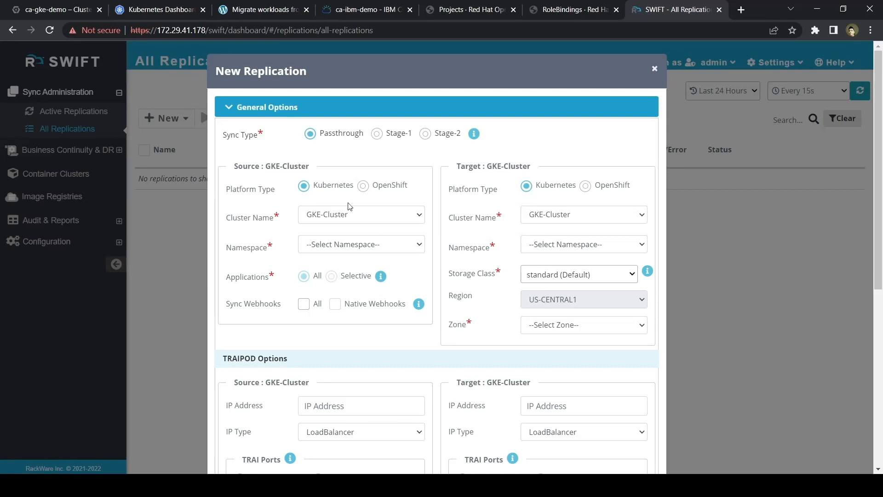
Set the replication source to Kubernetes cluster GKE-Cluster with the wordpress namespace
{"action": "left_click", "coordinate": [309, 190]}
{"action": "left_click", "coordinate": [368, 217]}
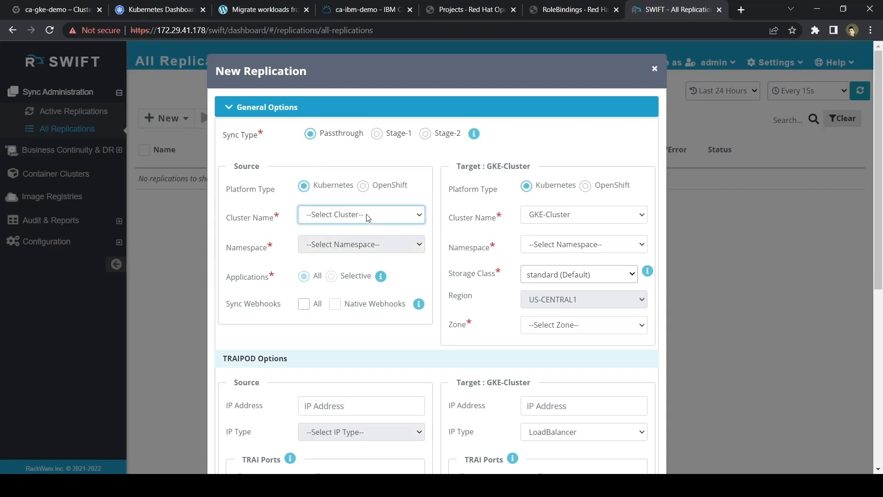
{"action": "left_click", "coordinate": [372, 236]}
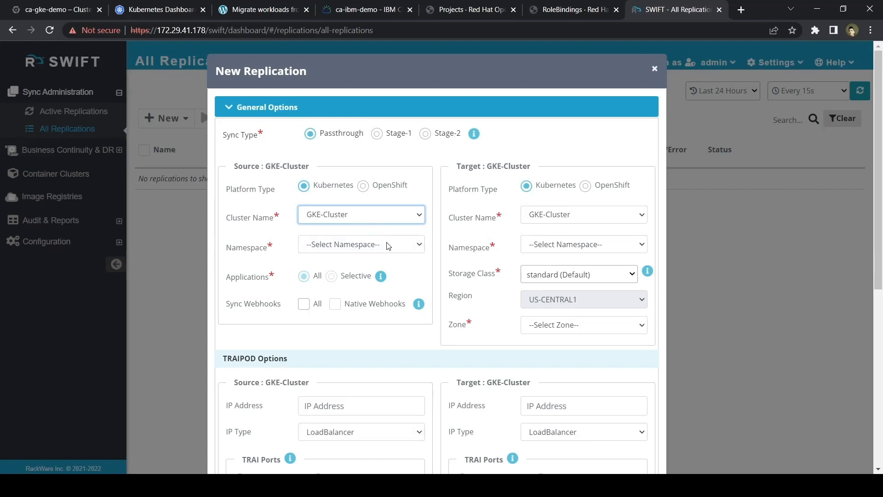
{"action": "left_click", "coordinate": [388, 247]}
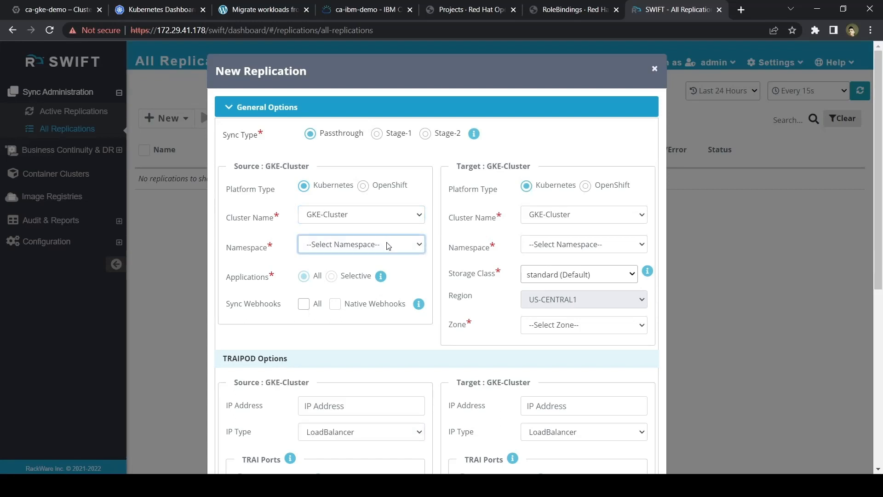
{"action": "left_click", "coordinate": [347, 338]}
Try selective replication by adding the wordpress Service instance to the objects list, and return the applications choice to All
{"action": "left_click", "coordinate": [332, 276]}
{"action": "scroll", "coordinate": [345, 402], "scroll_direction": "down", "scroll_amount": 1}
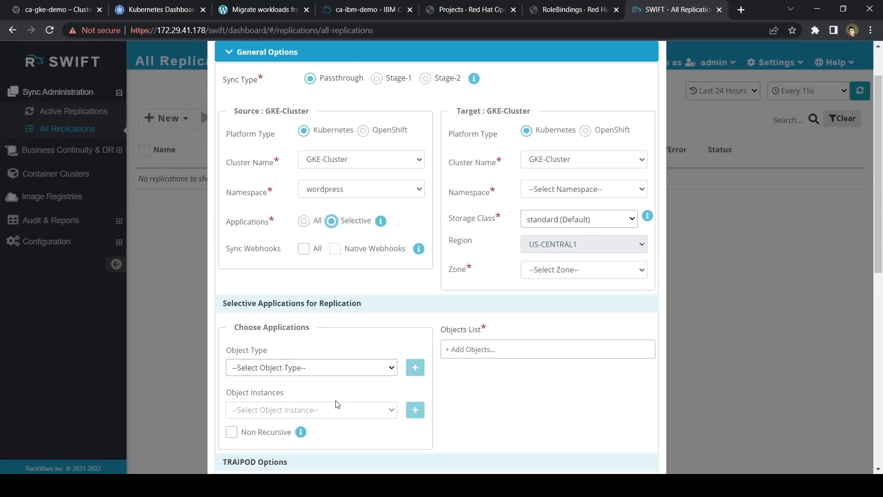
{"action": "left_click", "coordinate": [311, 367]}
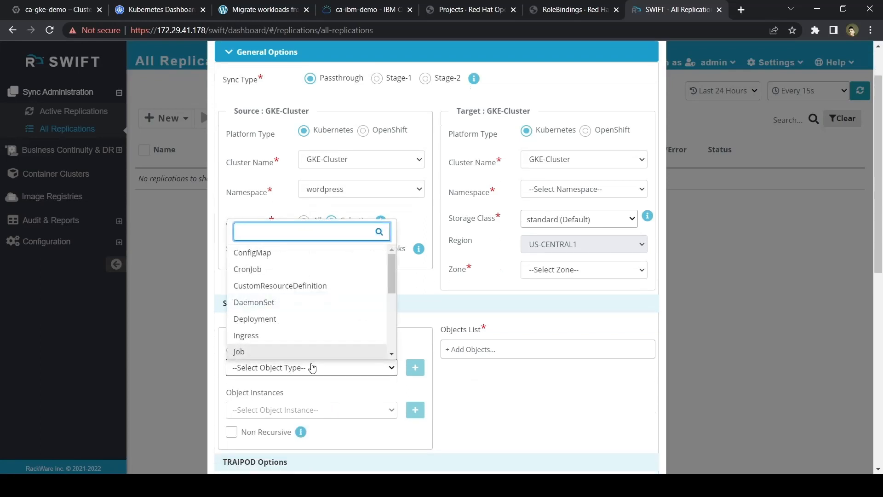
{"action": "type", "text": "serv"}
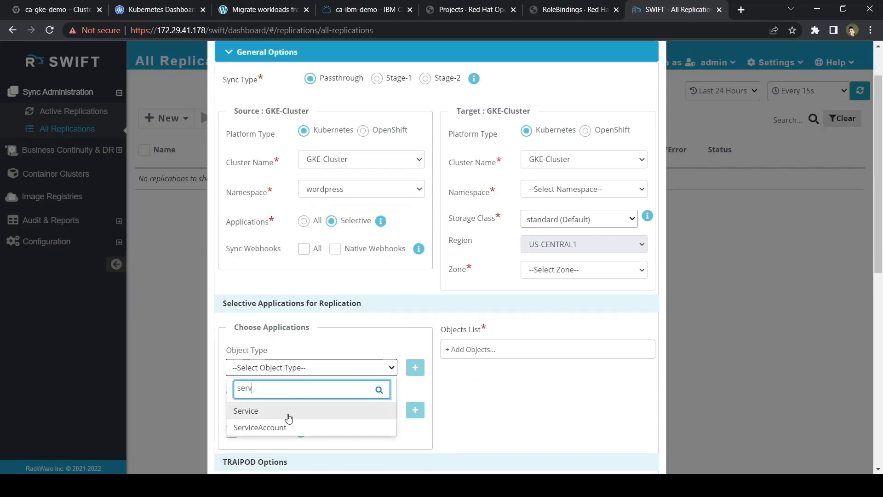
{"action": "left_click", "coordinate": [289, 418]}
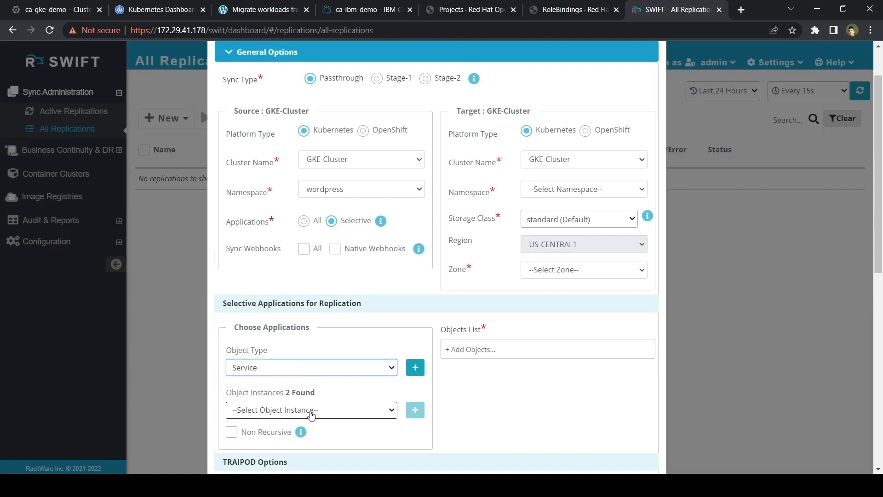
{"action": "left_click", "coordinate": [312, 415]}
{"action": "left_click", "coordinate": [289, 381]}
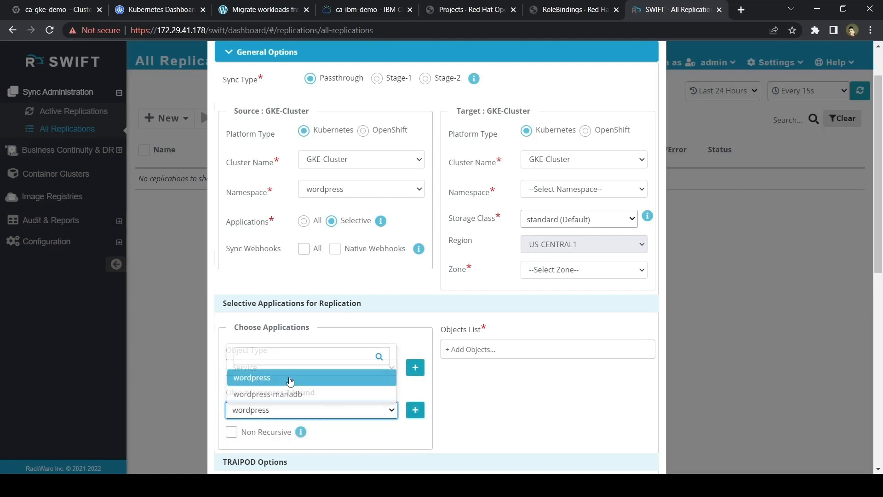
{"action": "left_click", "coordinate": [415, 410]}
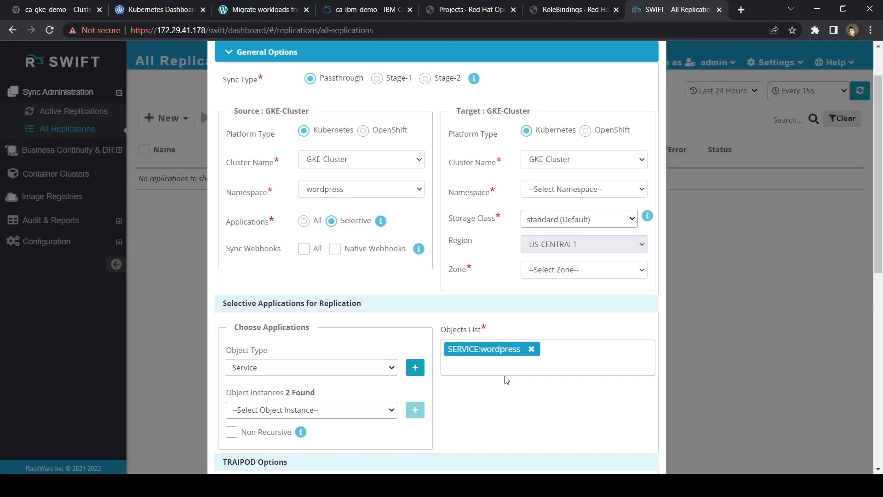
{"action": "left_click", "coordinate": [304, 222]}
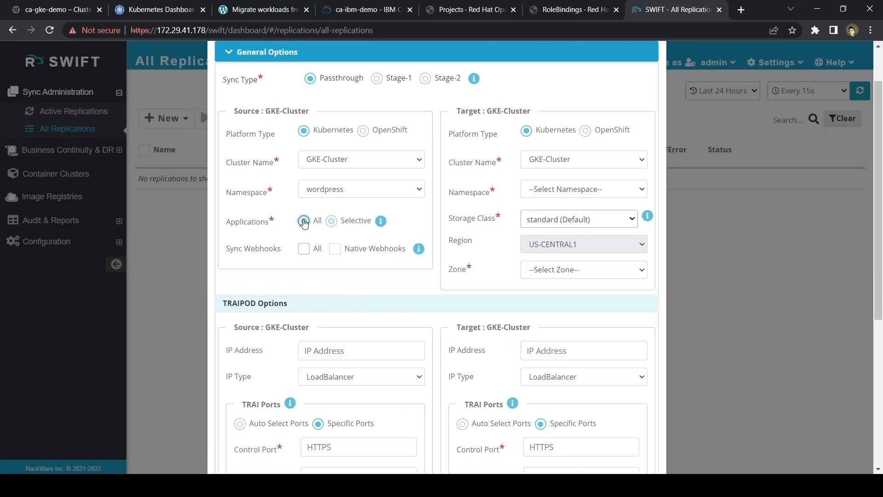
Set the replication target to OpenShift cluster IBM-OCP-Cluster with the wordpress project
{"action": "scroll", "coordinate": [336, 317], "scroll_direction": "up", "scroll_amount": 1}
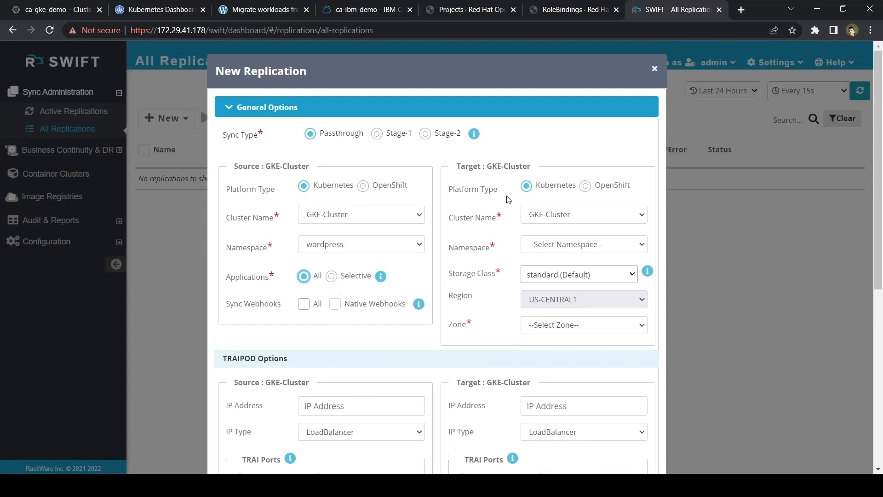
{"action": "left_click", "coordinate": [585, 187]}
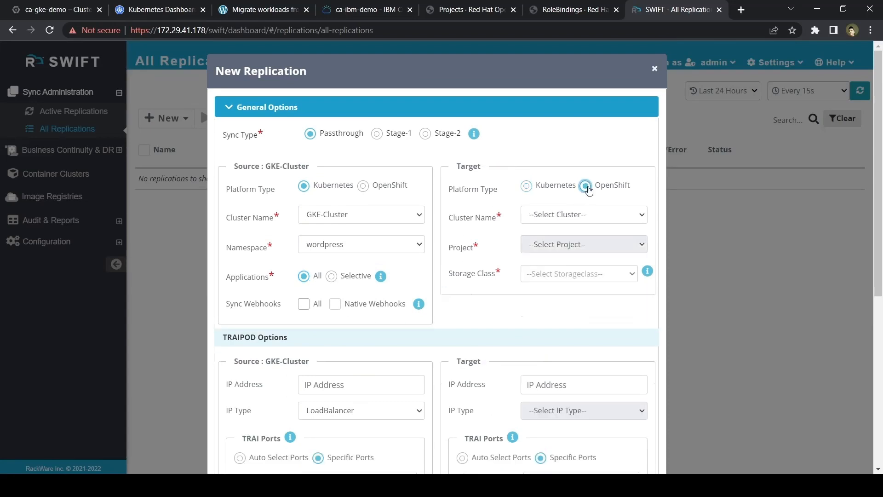
{"action": "left_click", "coordinate": [562, 217]}
{"action": "left_click", "coordinate": [566, 242]}
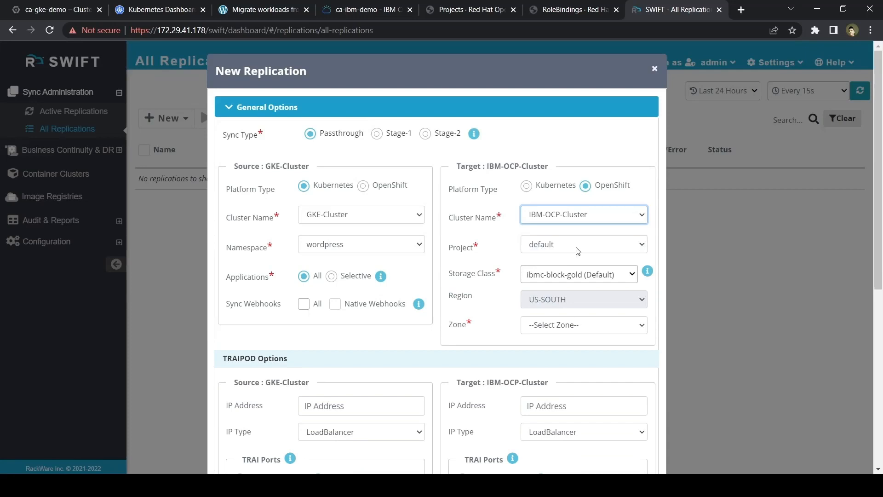
{"action": "left_click", "coordinate": [578, 250]}
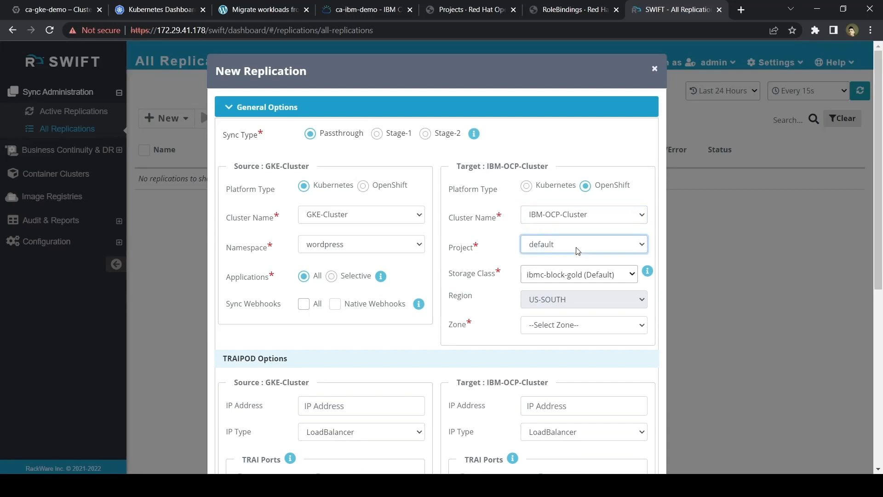
{"action": "left_click", "coordinate": [594, 464]}
Choose the ibmc-block-gold (Default) storage class and zone DAL12 for the target cluster
{"action": "left_click", "coordinate": [557, 275]}
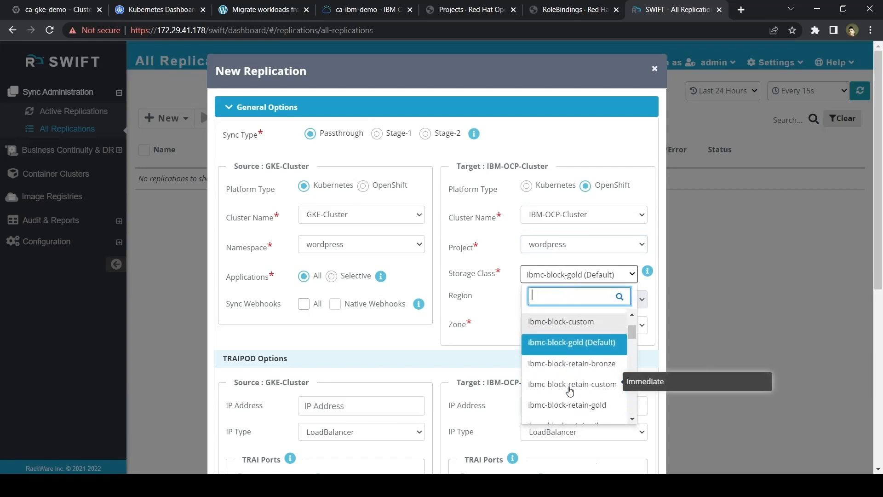
{"action": "scroll", "coordinate": [571, 390], "scroll_direction": "down", "scroll_amount": 1}
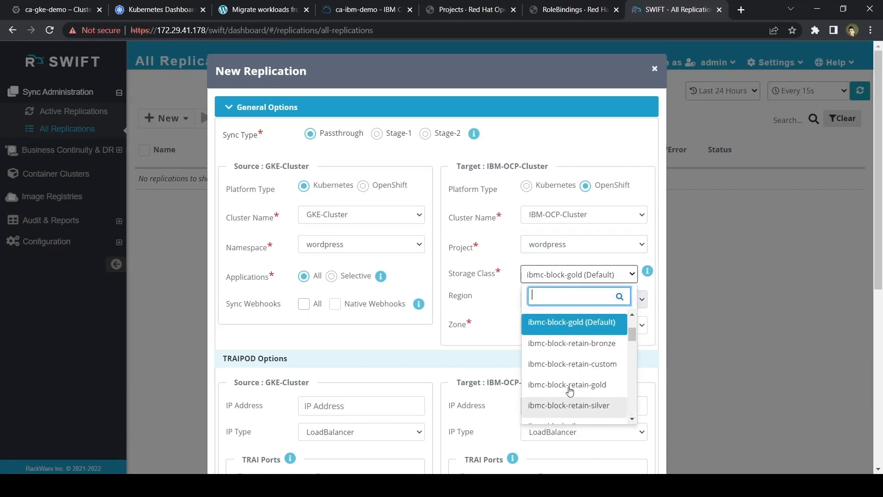
{"action": "scroll", "coordinate": [571, 390], "scroll_direction": "up", "scroll_amount": 1}
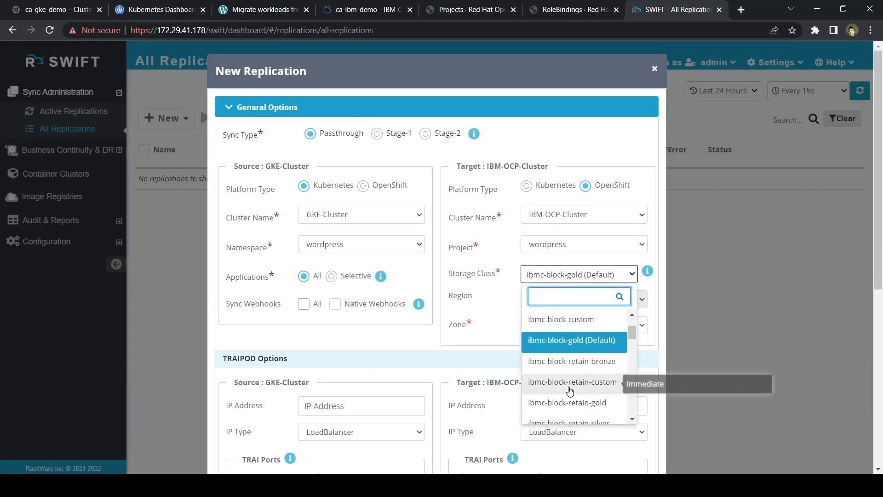
{"action": "left_click", "coordinate": [577, 352]}
{"action": "scroll", "coordinate": [576, 352], "scroll_direction": "down", "scroll_amount": 1}
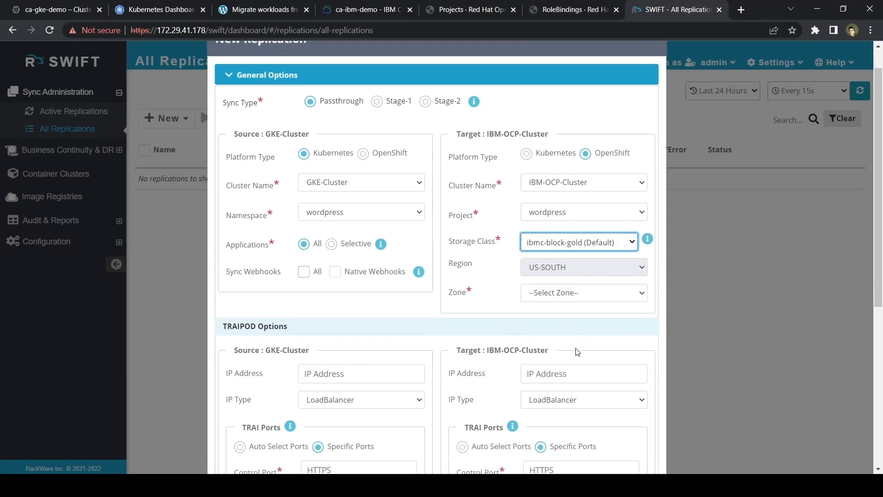
{"action": "left_click", "coordinate": [561, 300]}
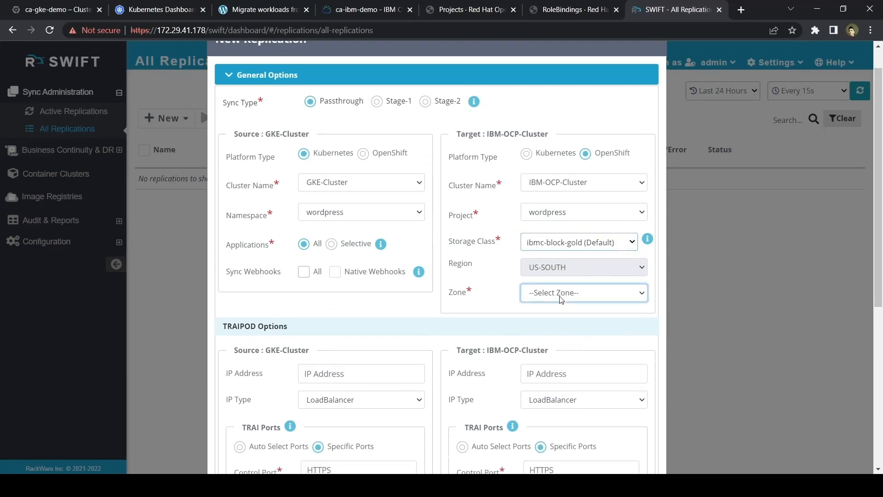
{"action": "left_click", "coordinate": [565, 331]}
Try Auto Select Ports for the source cluster's TRAI ports, check its firewall port range note, and return to Specific Ports
{"action": "scroll", "coordinate": [564, 331], "scroll_direction": "down", "scroll_amount": 3}
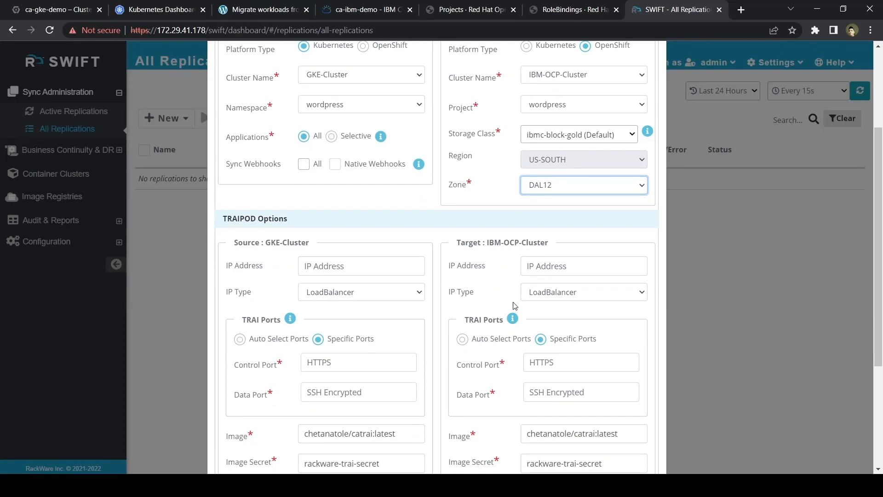
{"action": "scroll", "coordinate": [530, 307], "scroll_direction": "down", "scroll_amount": 1}
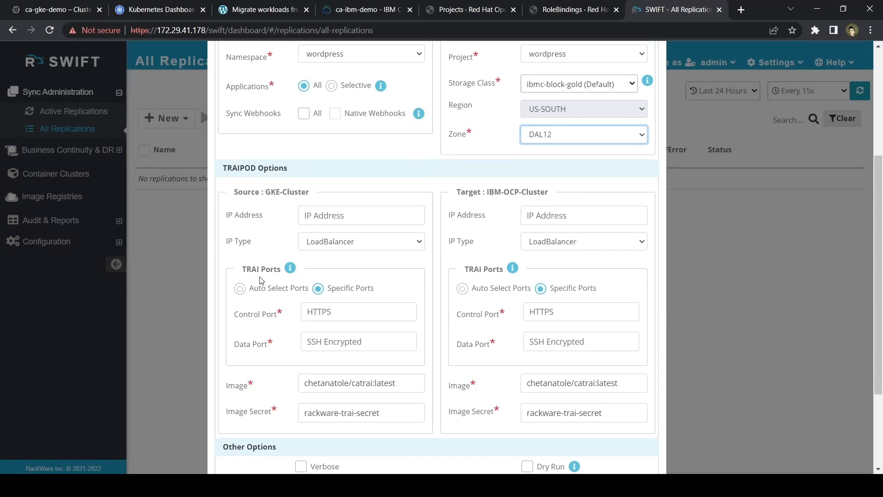
{"action": "left_click", "coordinate": [240, 288]}
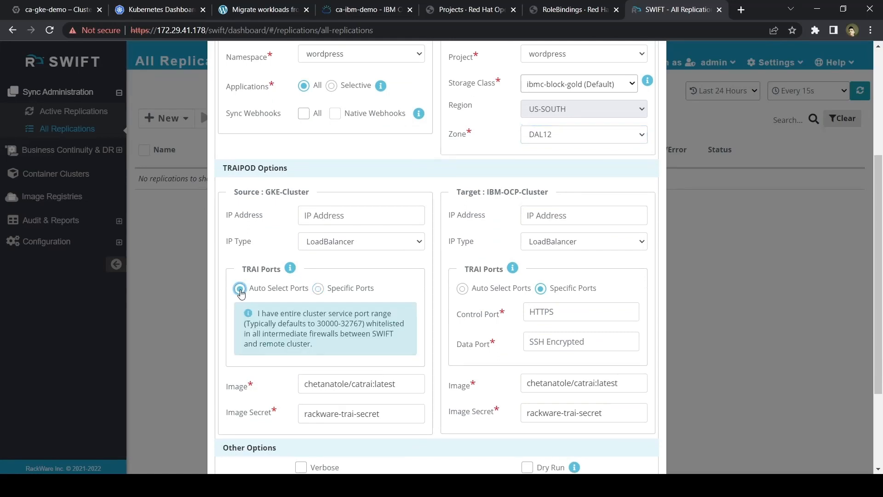
{"action": "left_click_drag", "start_coordinate": [317, 325], "coordinate": [361, 326]}
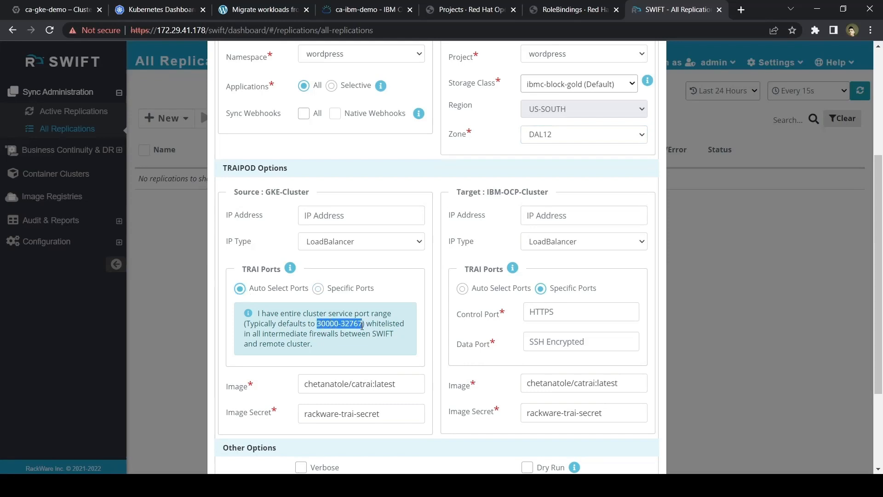
{"action": "left_click", "coordinate": [318, 289]}
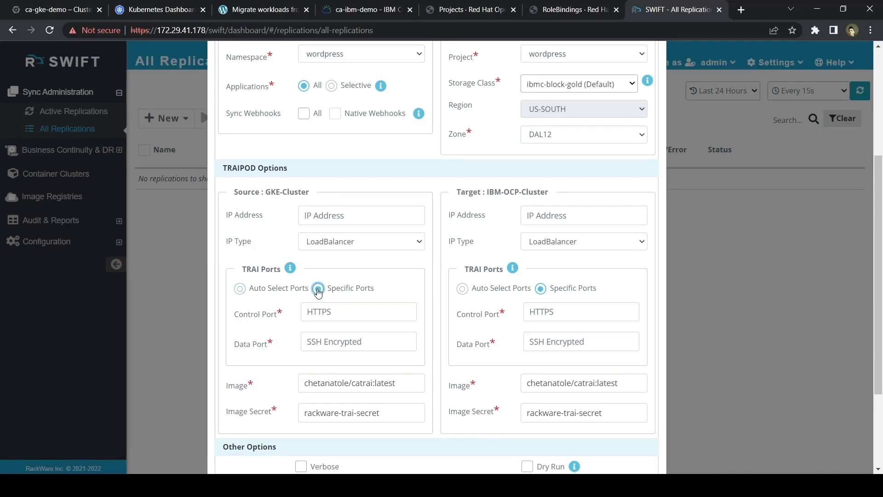
Set the source cluster's TRAI control port to 31001 and its data port to 31002
{"action": "left_click", "coordinate": [363, 309]}
{"action": "type", "text": "31001"}
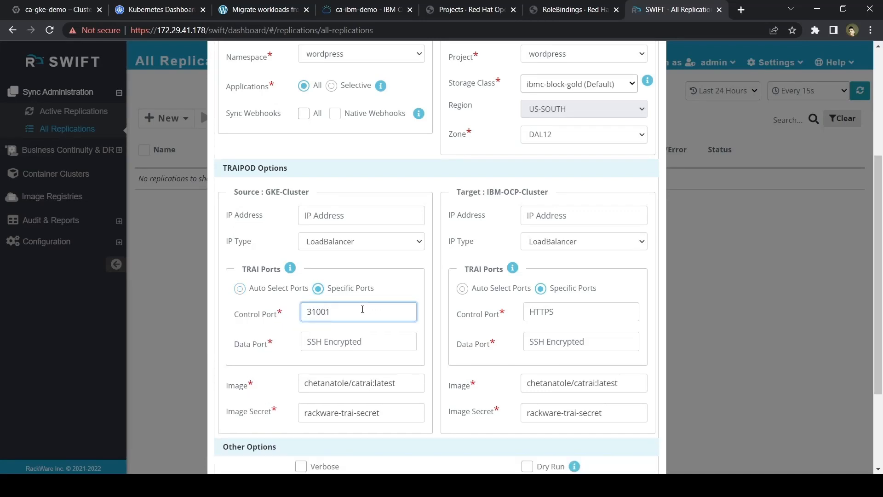
{"action": "key", "text": "Tab"}
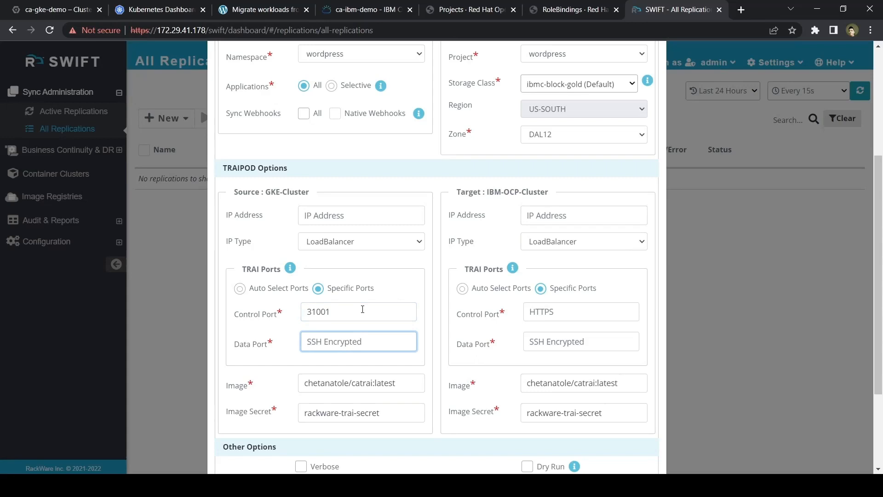
{"action": "type", "text": "31002"}
Set the target cluster's TRAI control port to 31001 and its data port to 31002
{"action": "left_click", "coordinate": [554, 305]}
{"action": "type", "text": "31001"}
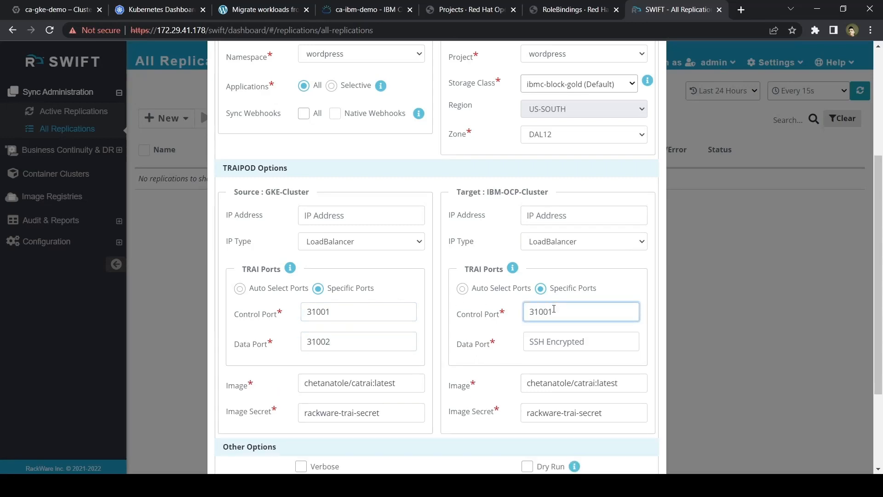
{"action": "key", "text": "Tab"}
{"action": "type", "text": "31002"}
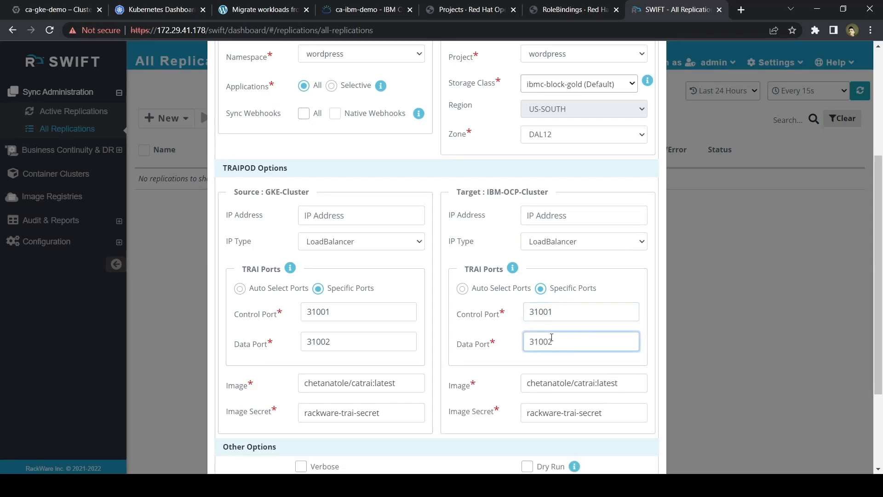
Name the replication job GKE-IBM_OCP-DEMO
{"action": "scroll", "coordinate": [552, 338], "scroll_direction": "down", "scroll_amount": 1}
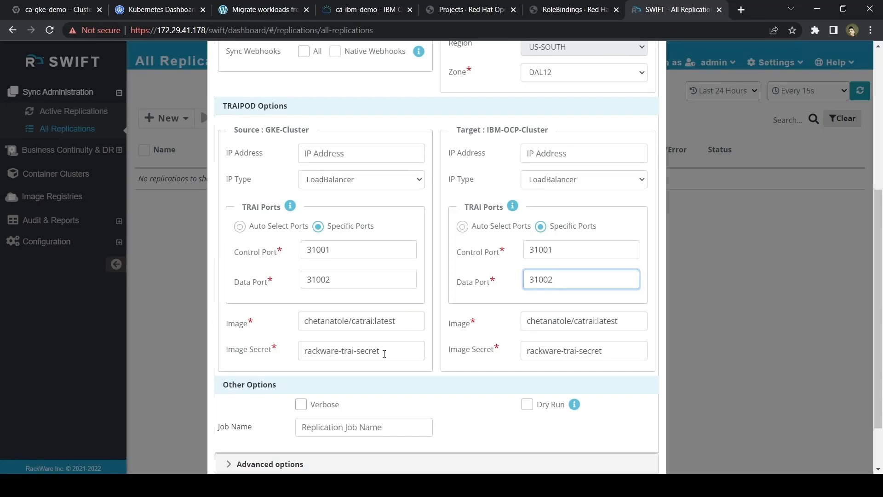
{"action": "scroll", "coordinate": [384, 353], "scroll_direction": "down", "scroll_amount": 1}
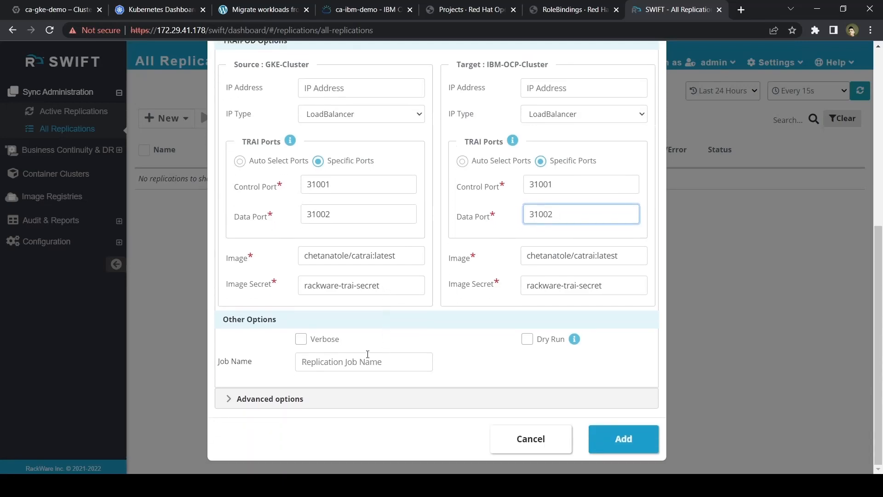
{"action": "left_click", "coordinate": [341, 361]}
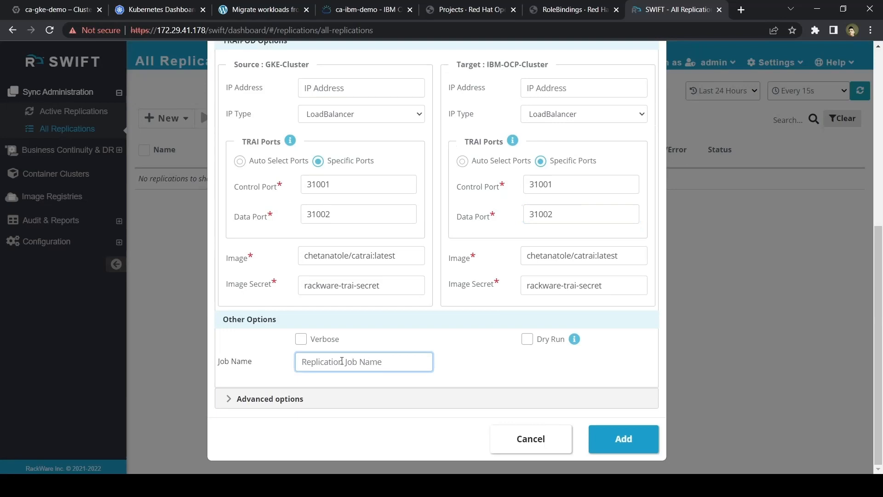
{"action": "type", "text": "GKE-IBM_OCP"}
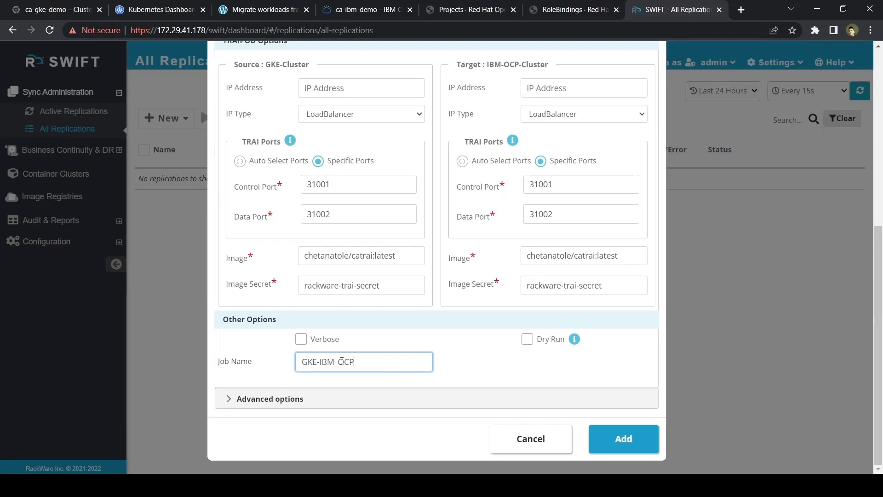
{"action": "type", "text": "-DEMO"}
Review the advanced options for pre/post scripts, TRAI CPU/memory, and image registry and pull secret mapping
{"action": "left_click", "coordinate": [327, 395]}
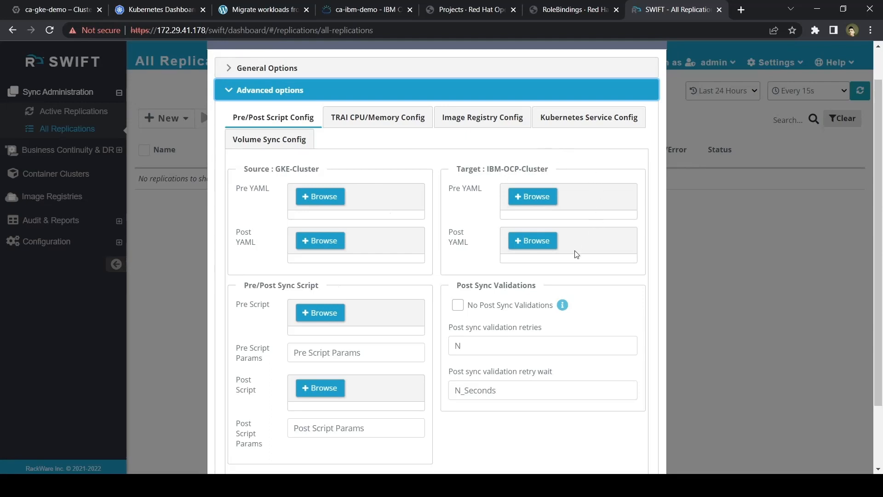
{"action": "scroll", "coordinate": [399, 332], "scroll_direction": "down", "scroll_amount": 1}
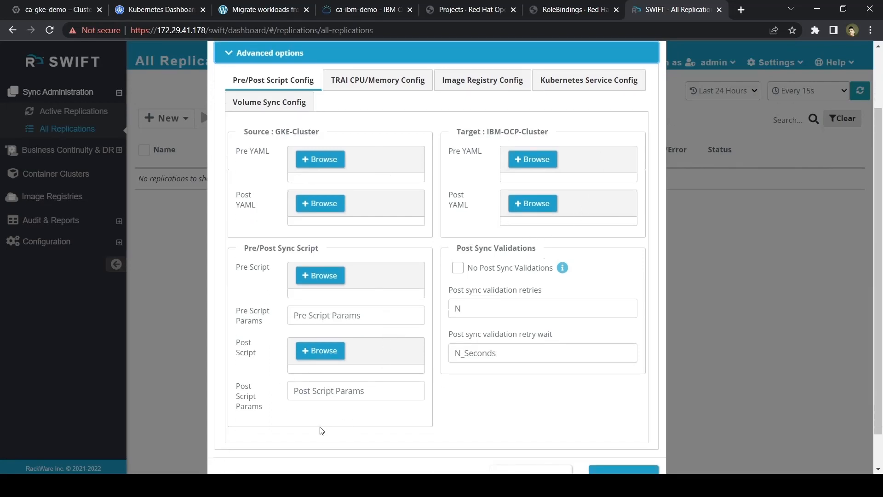
{"action": "left_click", "coordinate": [367, 79]}
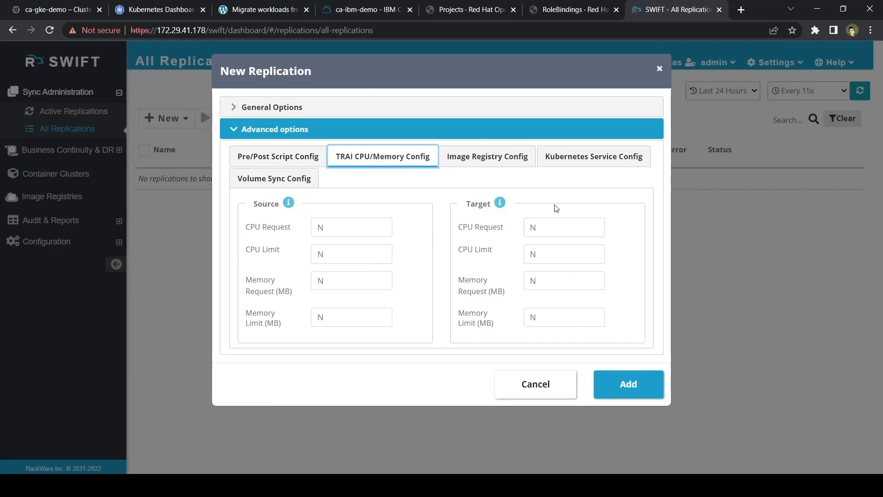
{"action": "left_click", "coordinate": [482, 157]}
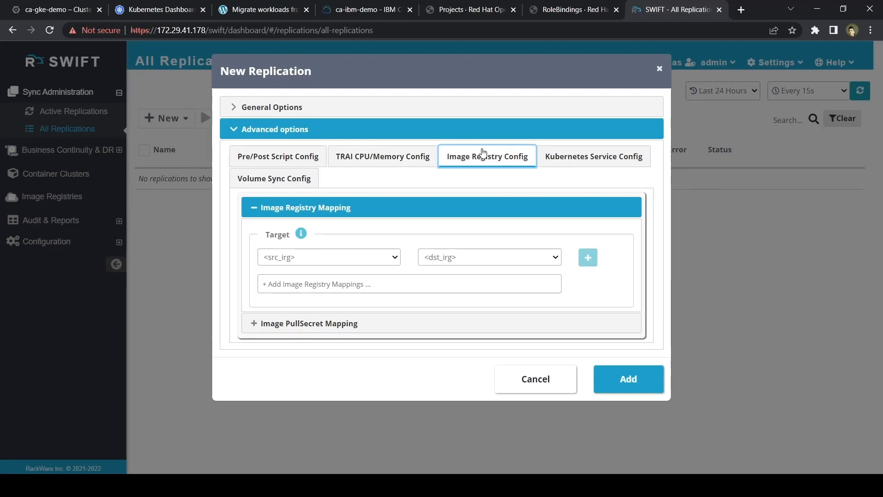
{"action": "left_click", "coordinate": [371, 329]}
{"action": "scroll", "coordinate": [370, 328], "scroll_direction": "down", "scroll_amount": 1}
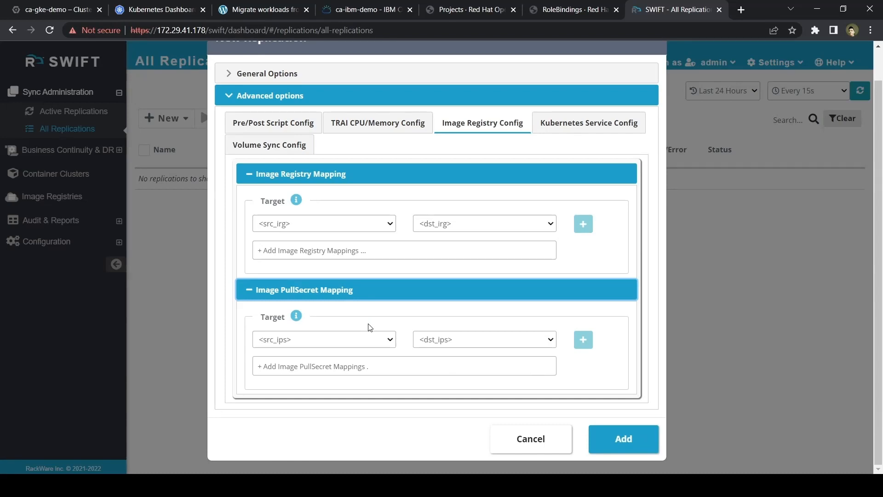
Select the wordpress service for service type mapping and check which target service types are offered
{"action": "left_click", "coordinate": [595, 121]}
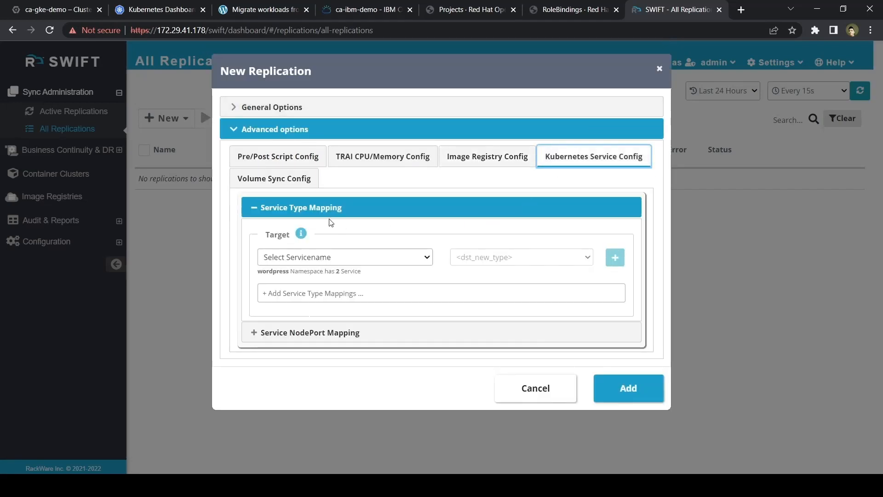
{"action": "left_click", "coordinate": [366, 257]}
{"action": "left_click", "coordinate": [356, 321]}
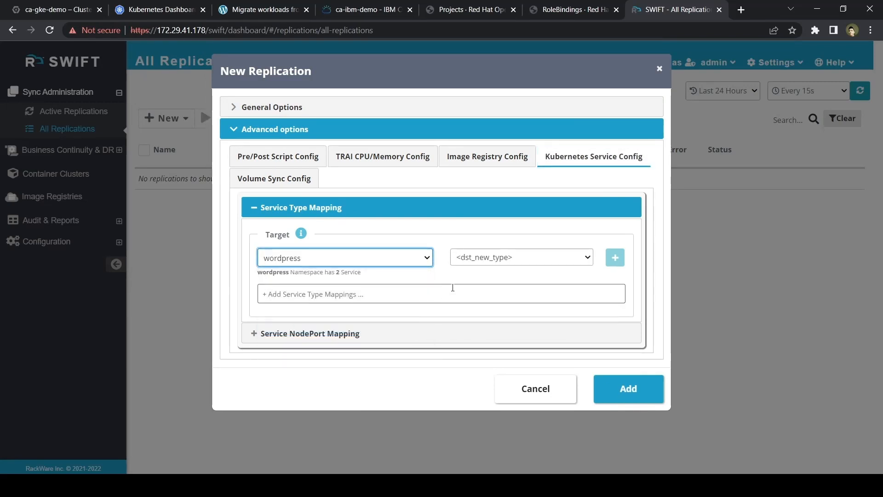
{"action": "left_click", "coordinate": [477, 259]}
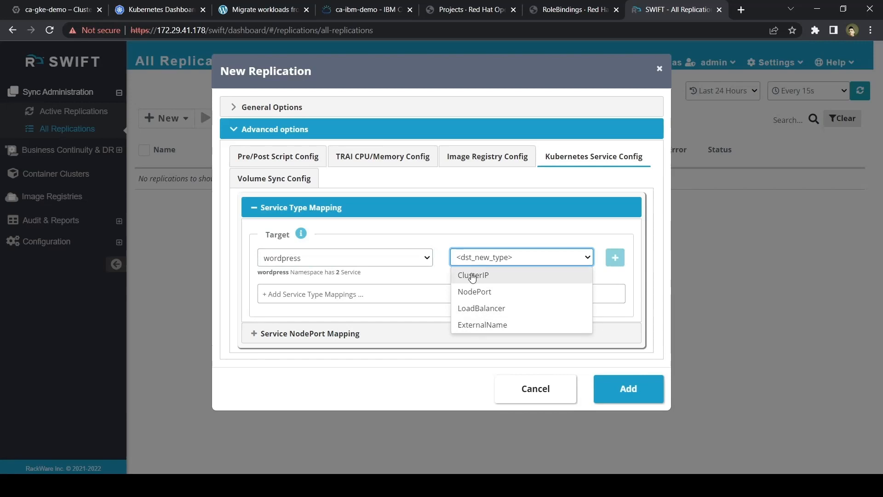
{"action": "left_click", "coordinate": [373, 282]}
Fill in the service NodePort mapping with the wordpress service, source node port 31429 and Randomize for the target port
{"action": "left_click", "coordinate": [322, 333]}
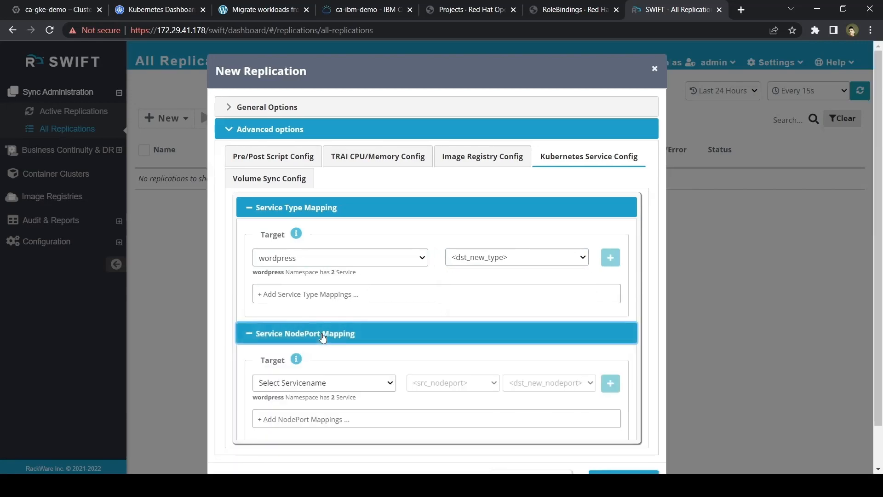
{"action": "scroll", "coordinate": [323, 338], "scroll_direction": "down", "scroll_amount": 1}
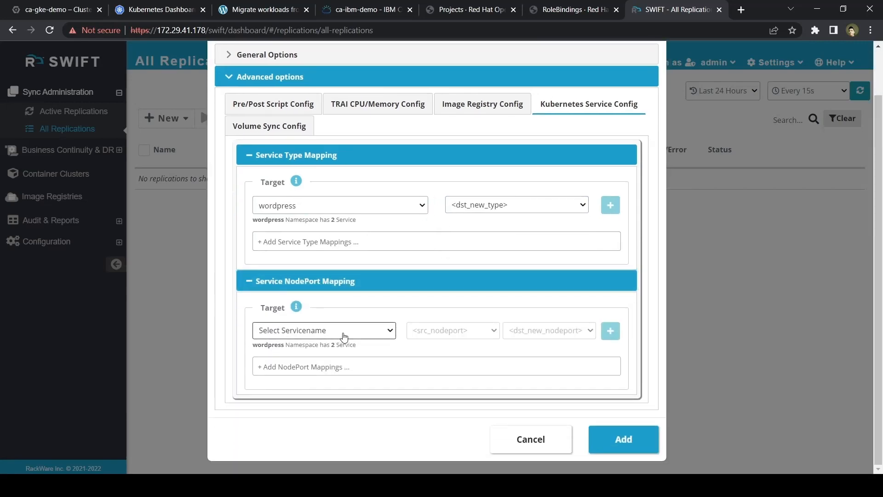
{"action": "left_click", "coordinate": [341, 338]}
{"action": "left_click", "coordinate": [340, 375]}
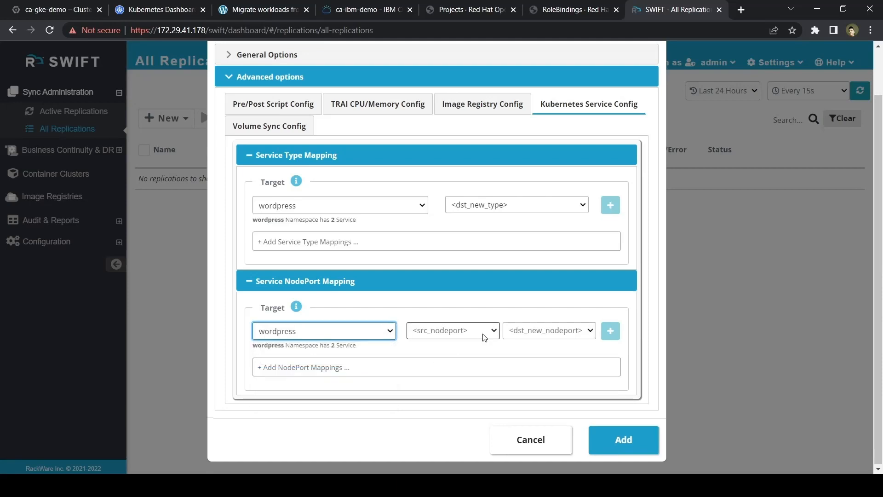
{"action": "left_click", "coordinate": [497, 335]}
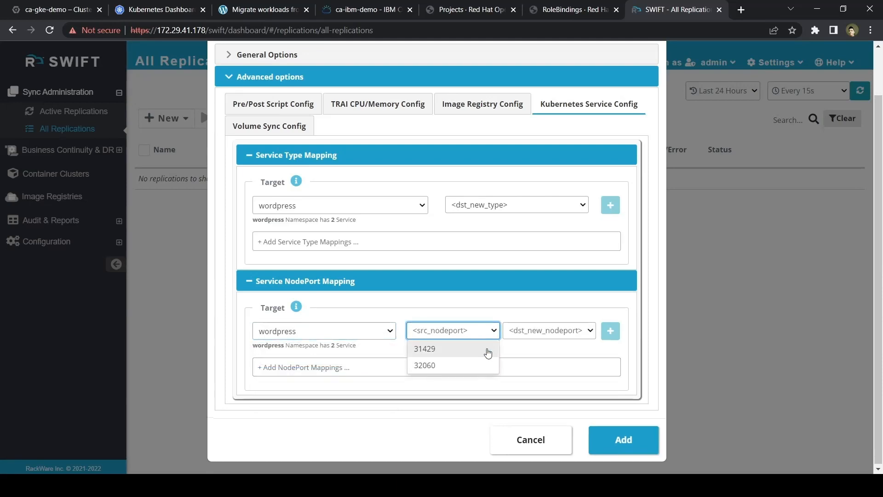
{"action": "left_click", "coordinate": [421, 347]}
{"action": "left_click", "coordinate": [535, 334]}
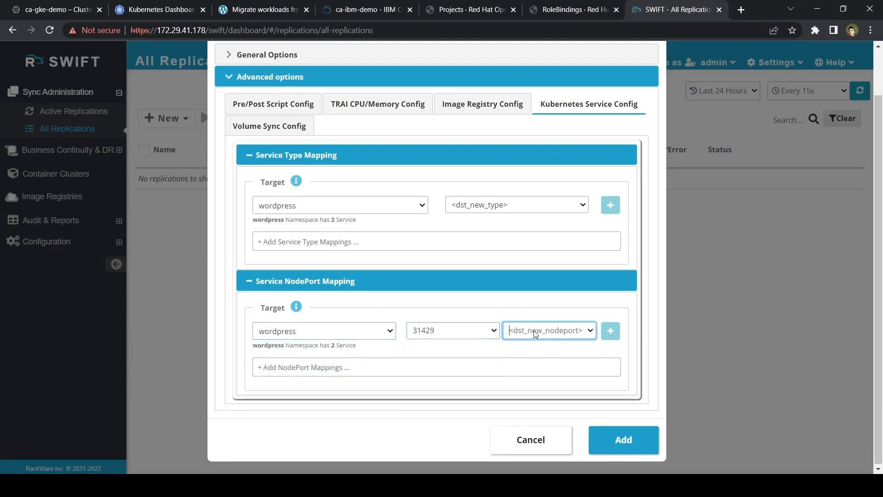
{"action": "left_click", "coordinate": [589, 331]}
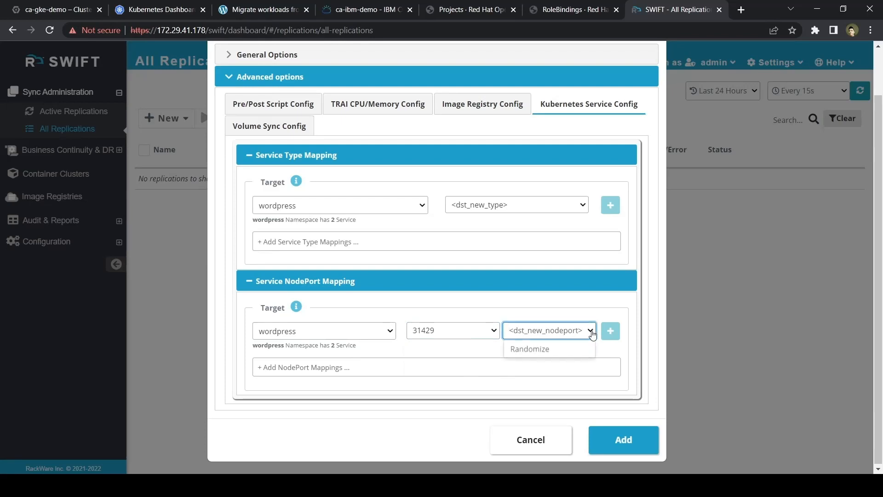
{"action": "left_click", "coordinate": [581, 350]}
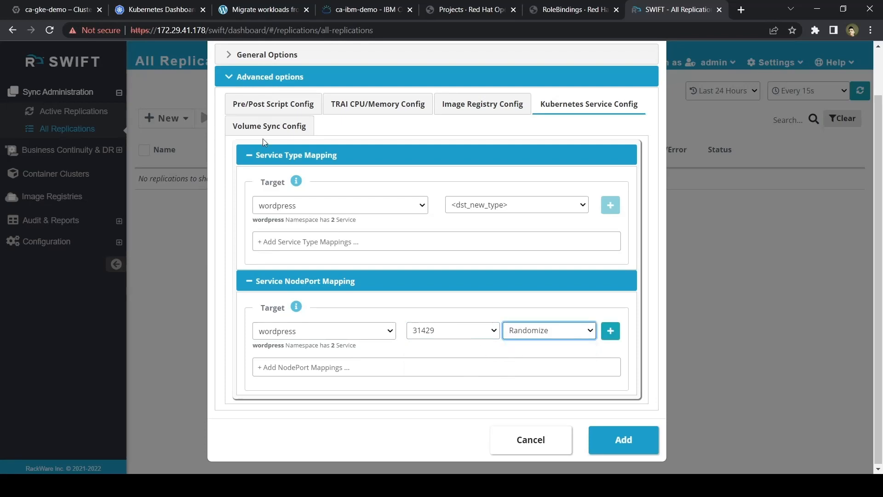
Set the volume sync configuration to Exclude Volume Spec and add the configured replication
{"action": "left_click", "coordinate": [258, 127]}
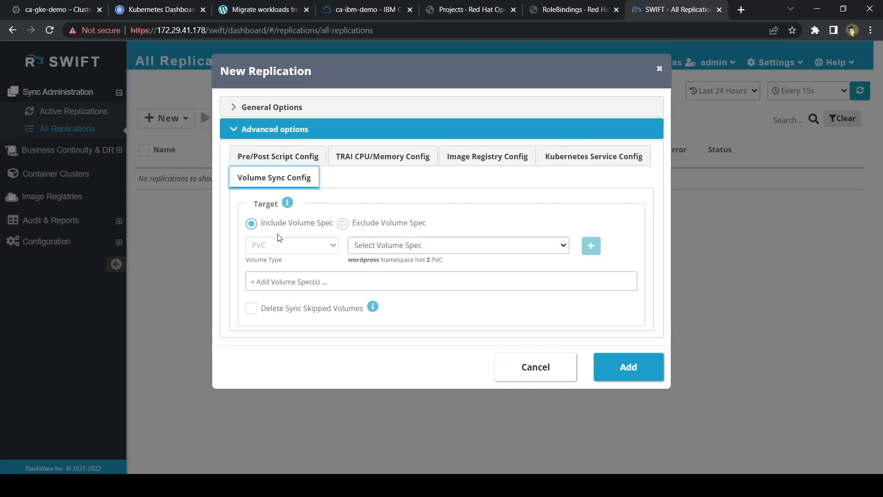
{"action": "left_click", "coordinate": [343, 224]}
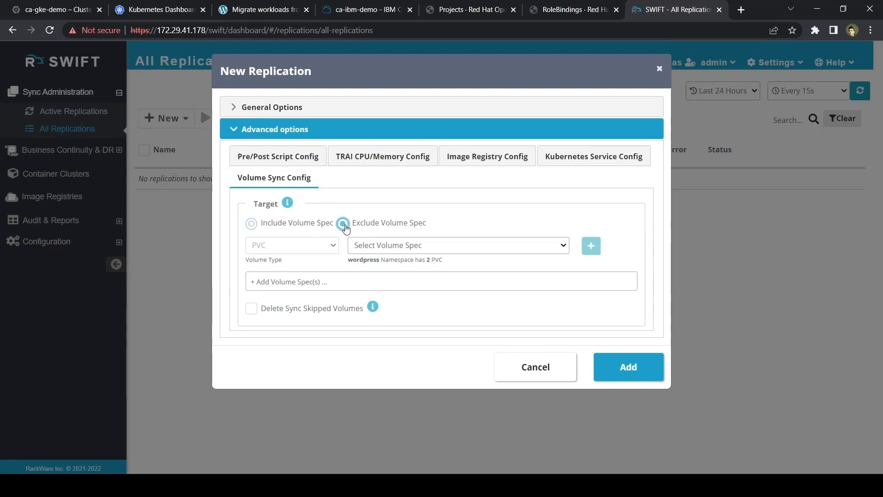
{"action": "left_click", "coordinate": [394, 108]}
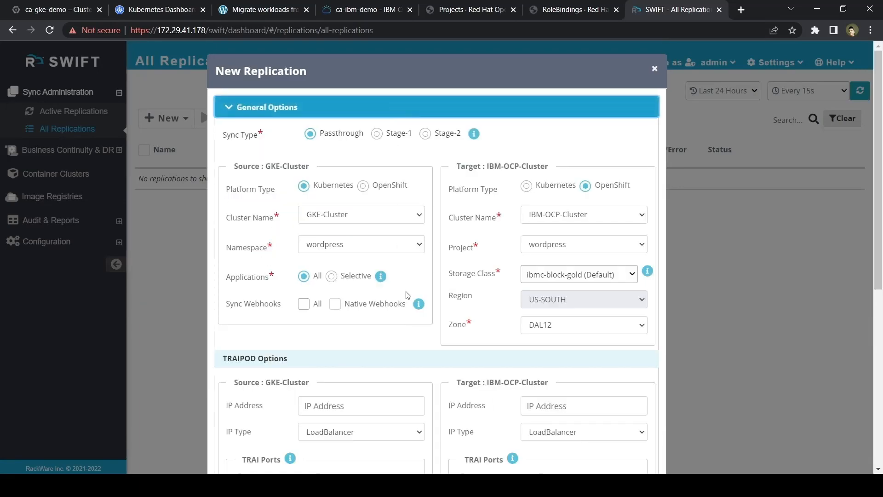
{"action": "scroll", "coordinate": [406, 294], "scroll_direction": "down", "scroll_amount": 6}
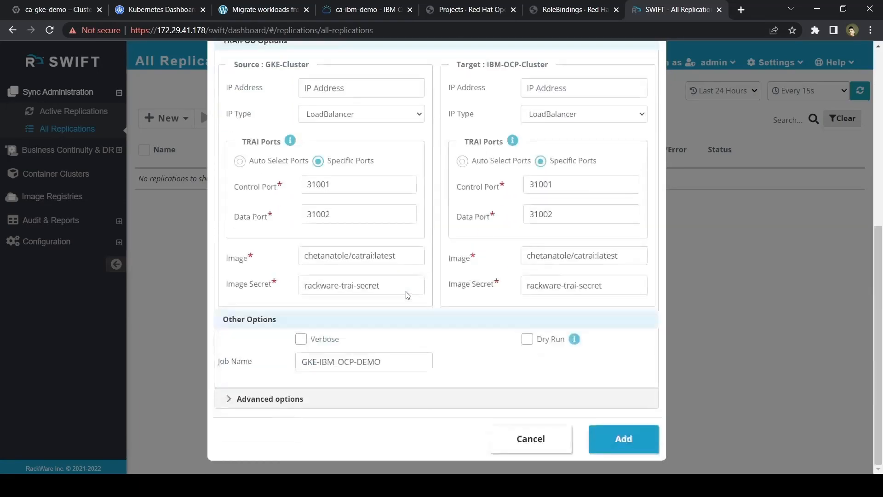
{"action": "left_click", "coordinate": [625, 444]}
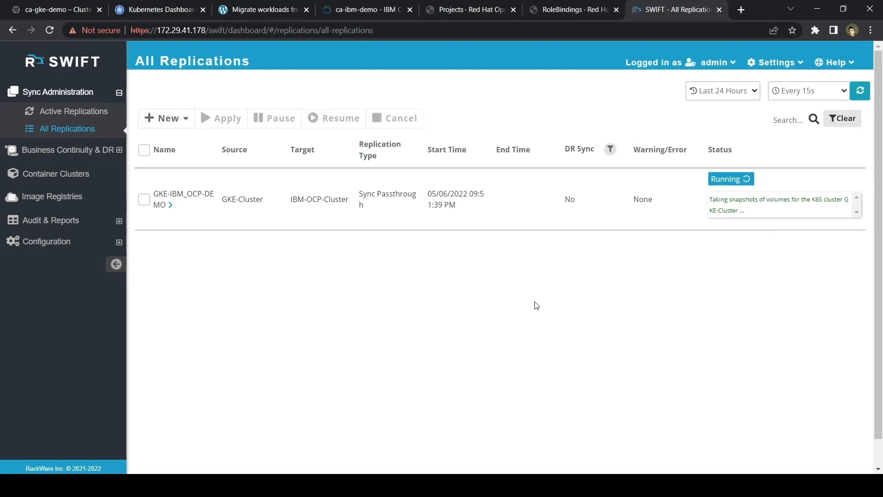
Switch to the source WordPress site and examine its home page and the "Migrate workloads from GKE to IBM OpenShift" post
{"action": "left_click", "coordinate": [269, 12]}
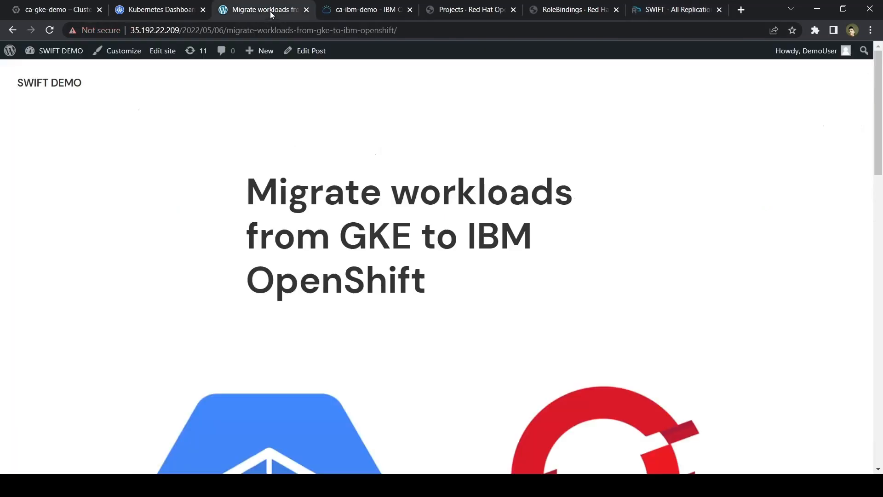
{"action": "left_click", "coordinate": [75, 88]}
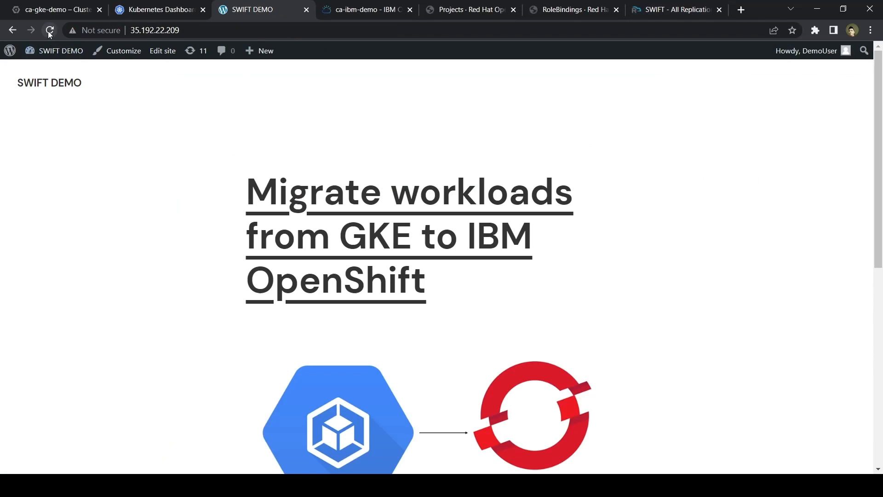
{"action": "scroll", "coordinate": [193, 294], "scroll_direction": "down", "scroll_amount": 2}
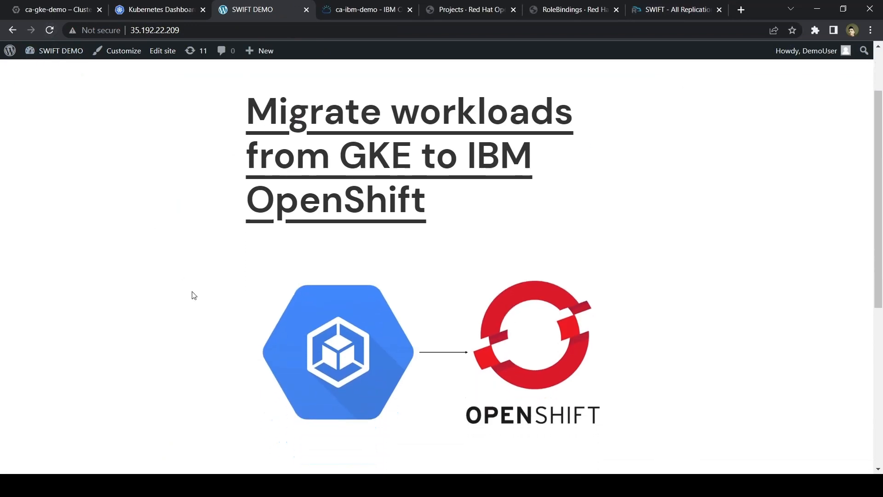
{"action": "scroll", "coordinate": [193, 295], "scroll_direction": "down", "scroll_amount": 2}
{"action": "scroll", "coordinate": [193, 295], "scroll_direction": "up", "scroll_amount": 4}
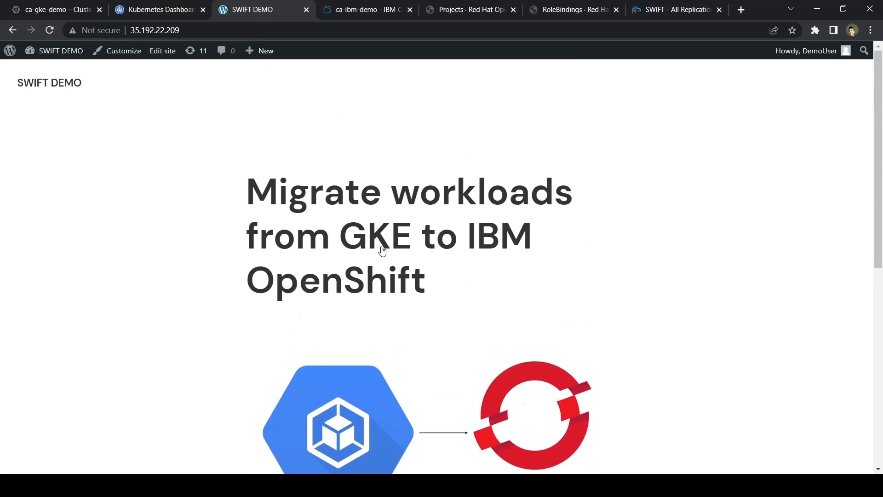
{"action": "left_click", "coordinate": [381, 250]}
{"action": "scroll", "coordinate": [423, 322], "scroll_direction": "down", "scroll_amount": 4}
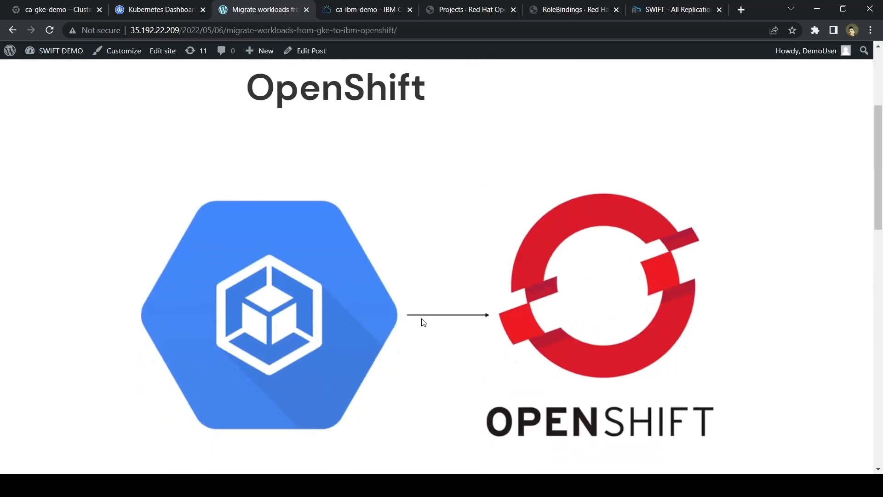
{"action": "scroll", "coordinate": [423, 322], "scroll_direction": "down", "scroll_amount": 3}
{"action": "scroll", "coordinate": [423, 322], "scroll_direction": "up", "scroll_amount": 1}
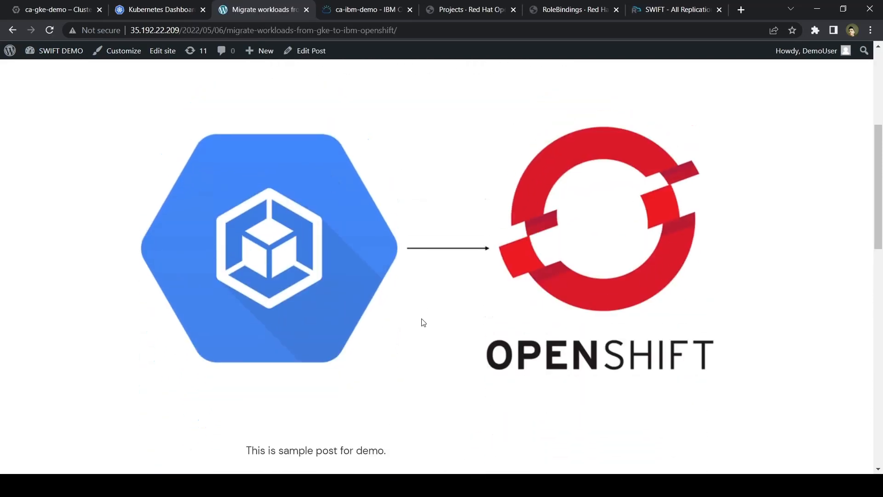
{"action": "scroll", "coordinate": [423, 322], "scroll_direction": "up", "scroll_amount": 4}
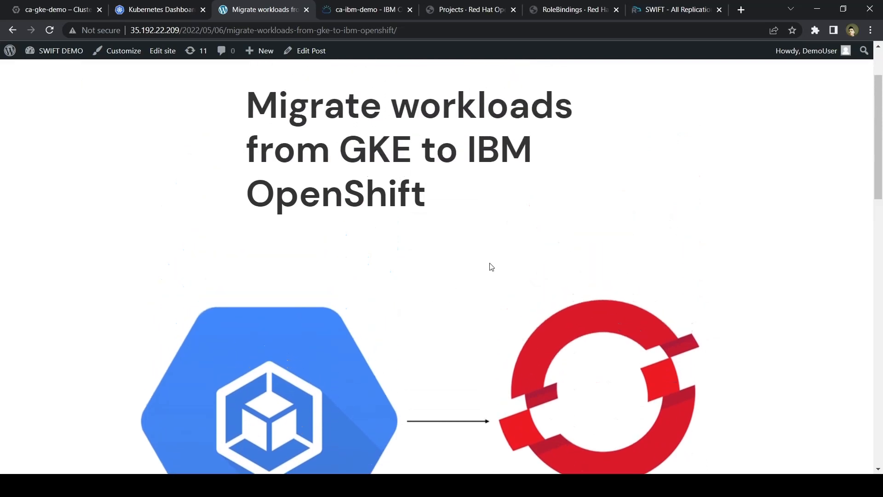
Switch to the SWIFT dashboard and review the job summary and object sync statistics of the GKE-IBM_OCP-DEMO replication
{"action": "left_click", "coordinate": [670, 5]}
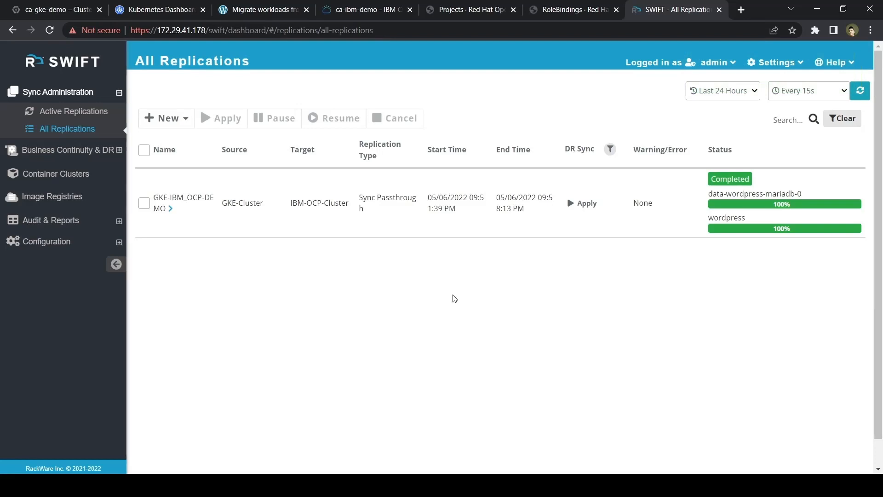
{"action": "left_click", "coordinate": [171, 209]}
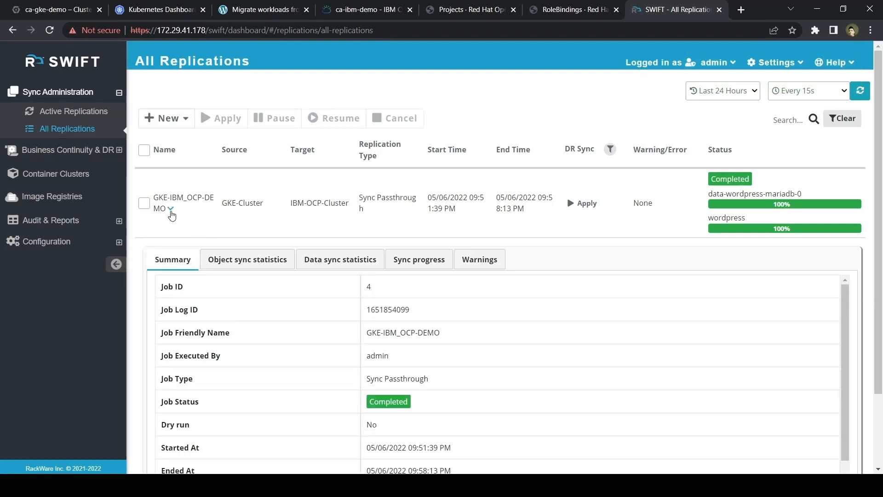
{"action": "scroll", "coordinate": [244, 346], "scroll_direction": "down", "scroll_amount": 2}
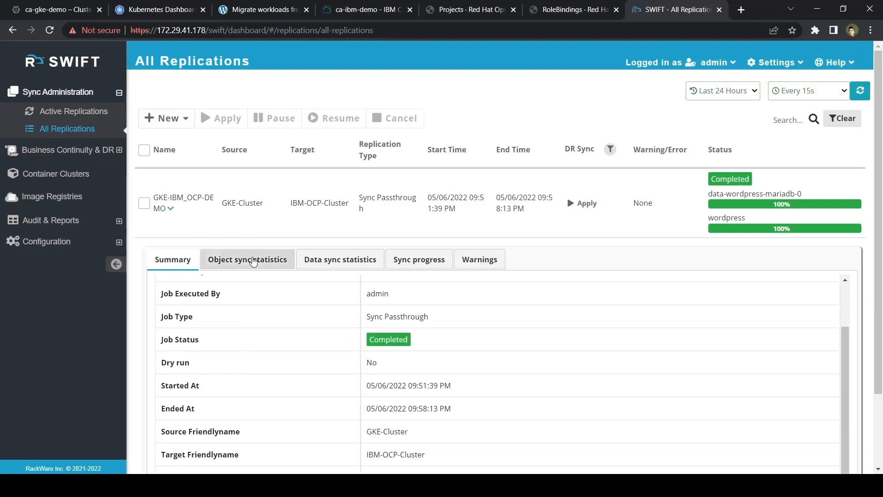
{"action": "left_click", "coordinate": [252, 259]}
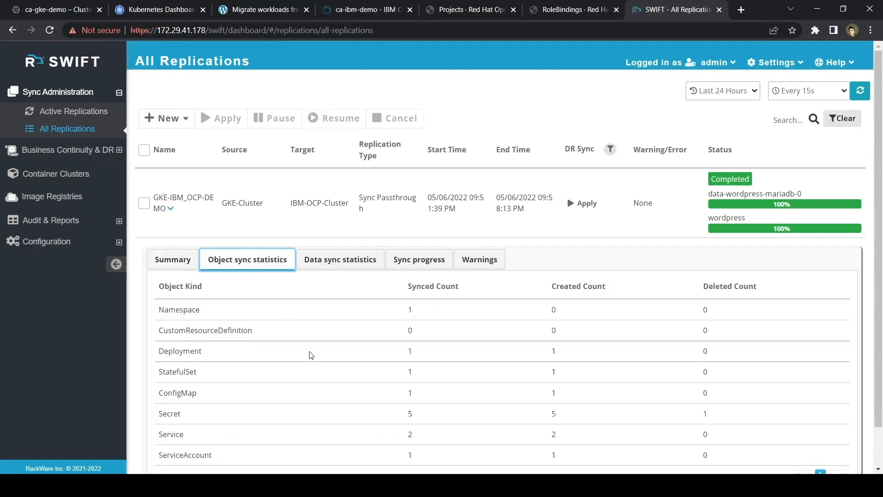
{"action": "scroll", "coordinate": [323, 373], "scroll_direction": "down", "scroll_amount": 1}
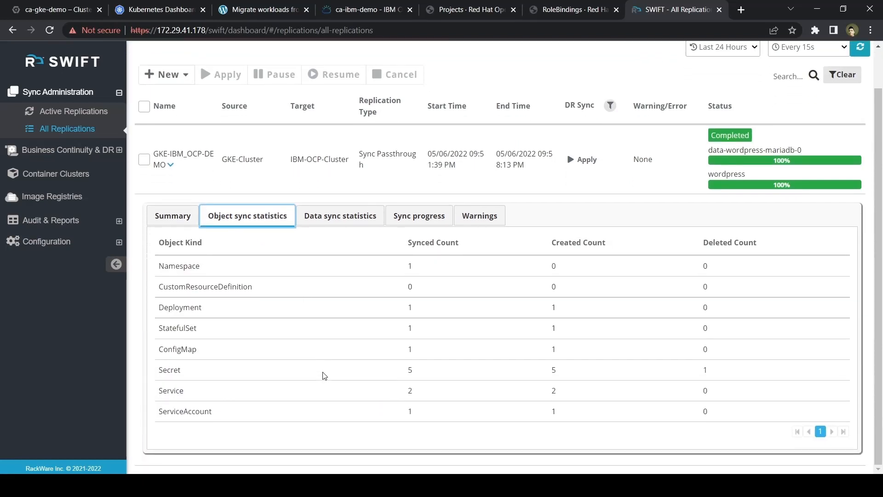
Review the replication's data sync statistics, including the volume sync details for data-wordpress-mariadb-0
{"action": "left_click", "coordinate": [339, 222]}
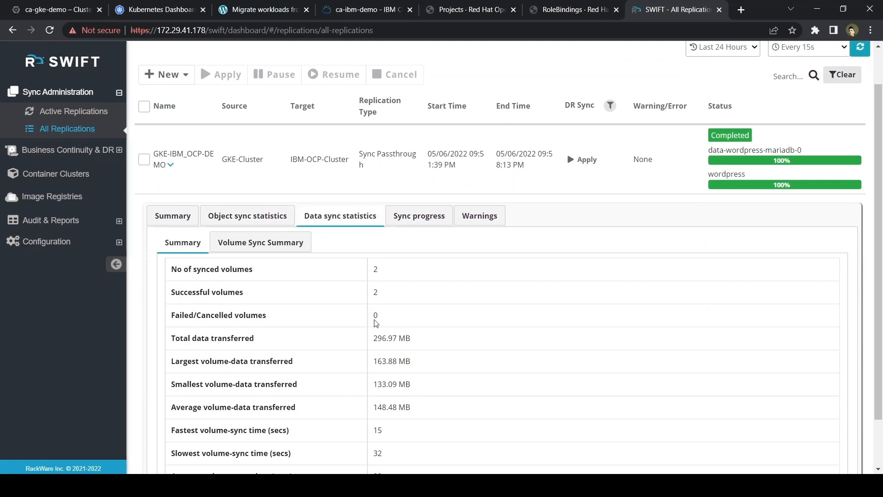
{"action": "scroll", "coordinate": [374, 332], "scroll_direction": "down", "scroll_amount": 1}
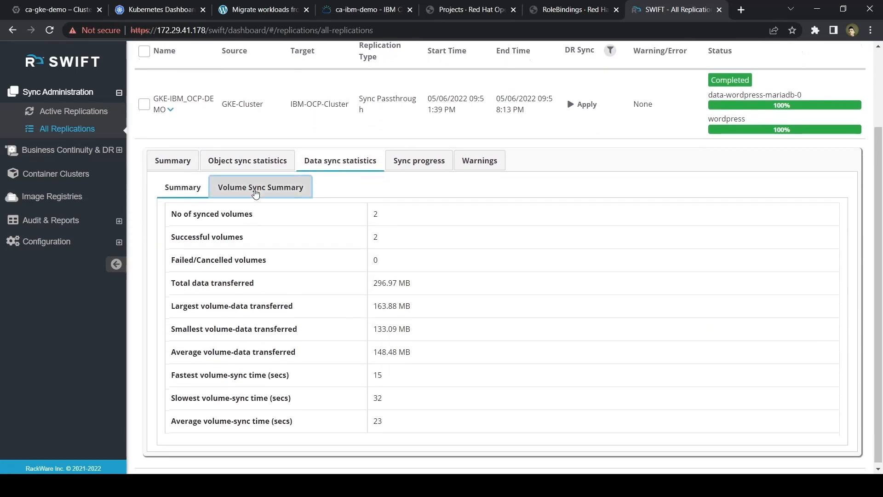
{"action": "left_click", "coordinate": [257, 189]}
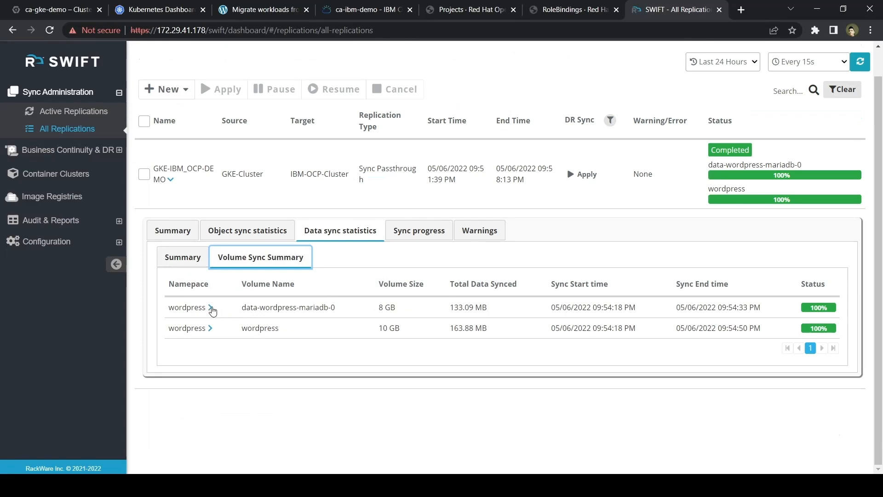
{"action": "left_click", "coordinate": [210, 307]}
{"action": "scroll", "coordinate": [265, 371], "scroll_direction": "down", "scroll_amount": 2}
{"action": "scroll", "coordinate": [266, 370], "scroll_direction": "down", "scroll_amount": 2}
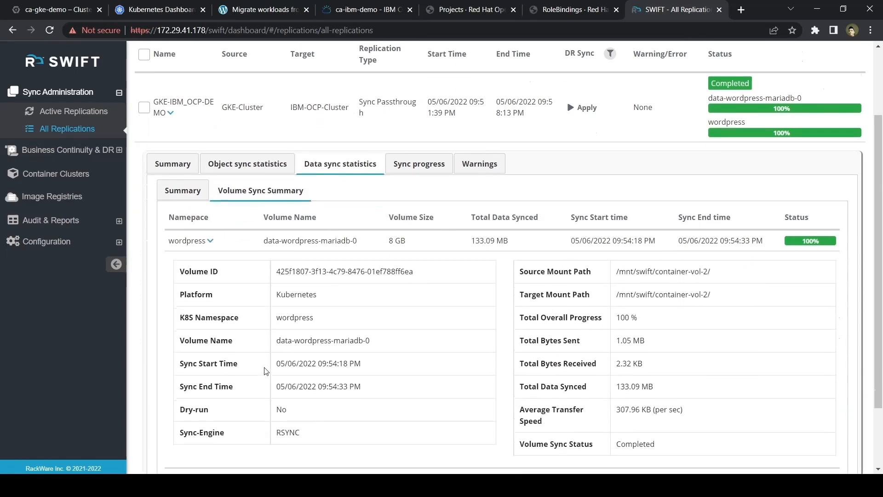
{"action": "scroll", "coordinate": [266, 371], "scroll_direction": "up", "scroll_amount": 1}
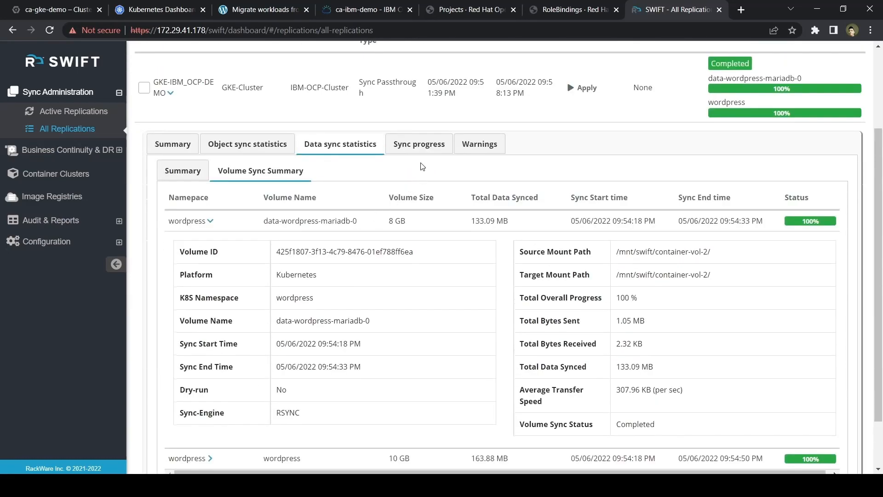
Check the replication's sync progress messages and collapse the GKE-IBM_OCP-DEMO details
{"action": "left_click", "coordinate": [420, 148]}
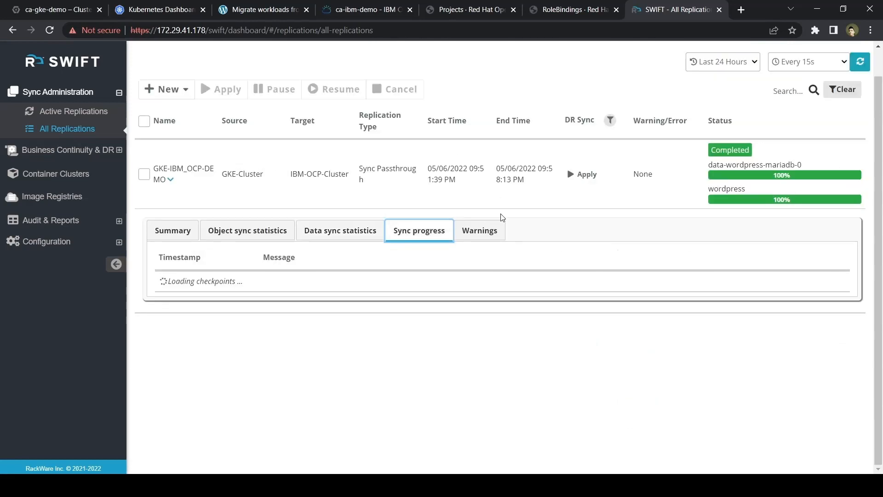
{"action": "scroll", "coordinate": [450, 373], "scroll_direction": "down", "scroll_amount": 3}
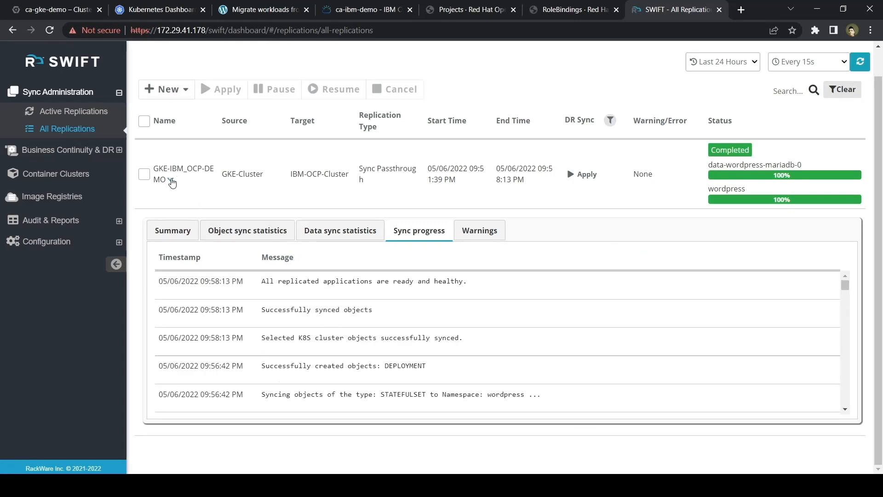
{"action": "left_click", "coordinate": [170, 179]}
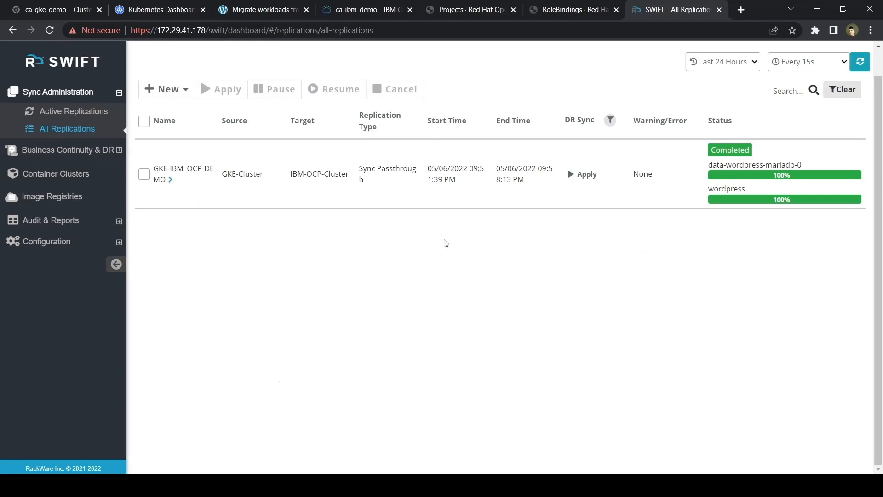
Switch to the Red Hat OpenShift console, filter the projects by "word" and examine the wordpress project's overview and inventory
{"action": "left_click", "coordinate": [473, 10]}
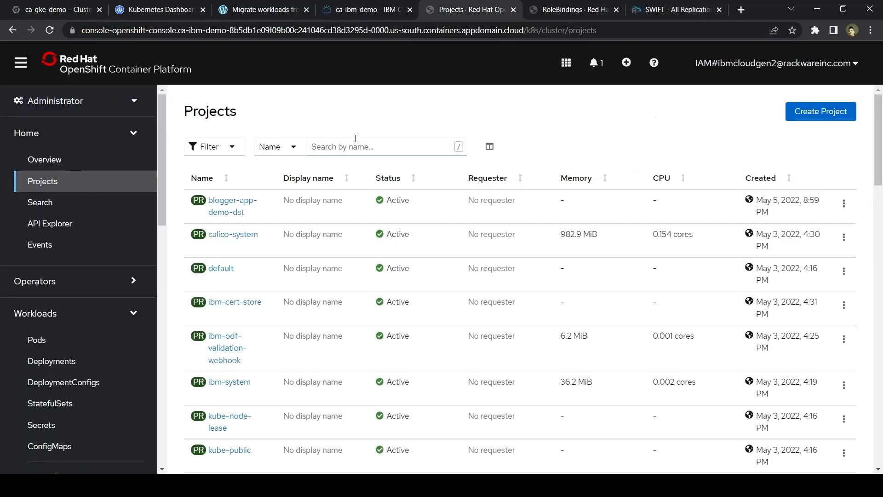
{"action": "left_click", "coordinate": [329, 146]}
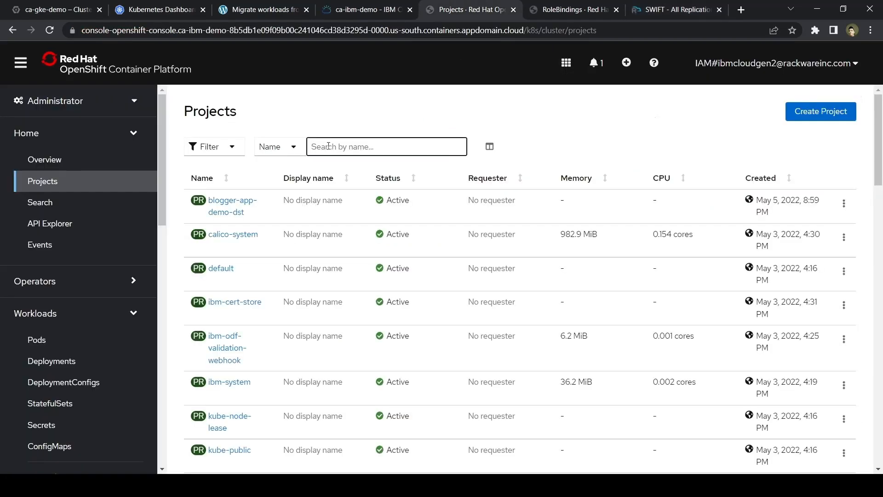
{"action": "type", "text": "word"}
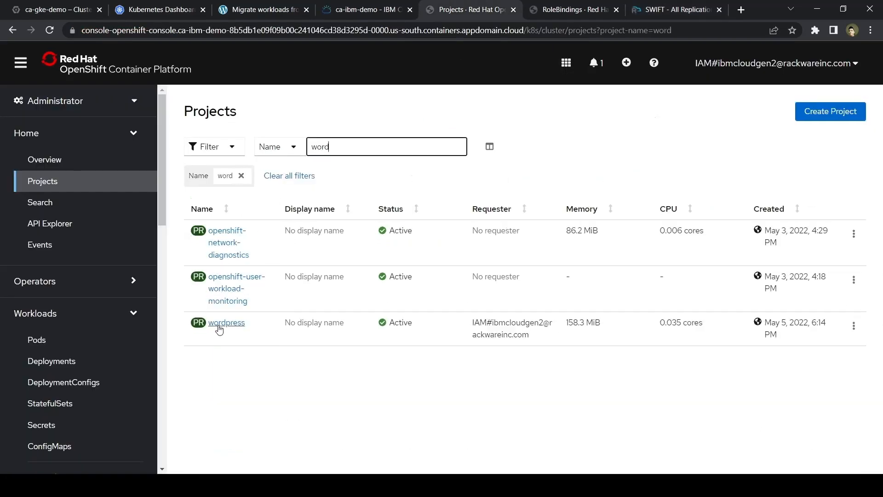
{"action": "left_click", "coordinate": [219, 327]}
{"action": "scroll", "coordinate": [276, 385], "scroll_direction": "down", "scroll_amount": 1}
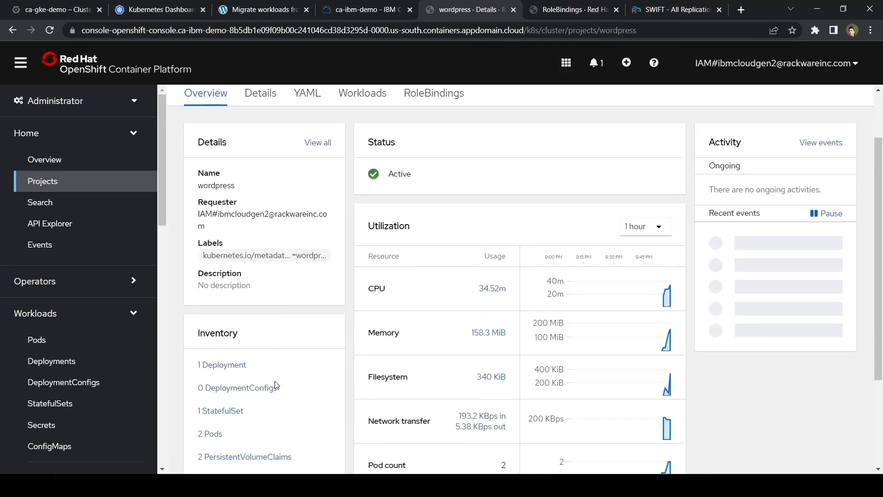
{"action": "scroll", "coordinate": [275, 385], "scroll_direction": "down", "scroll_amount": 3}
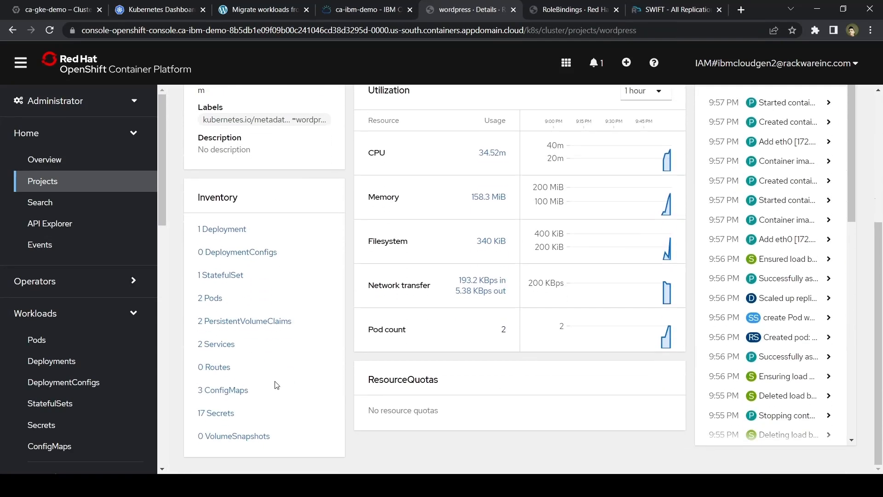
Inspect the wordpress project's pods and PersistentVolumeClaims, returning to the project overview after each
{"action": "left_click", "coordinate": [210, 298]}
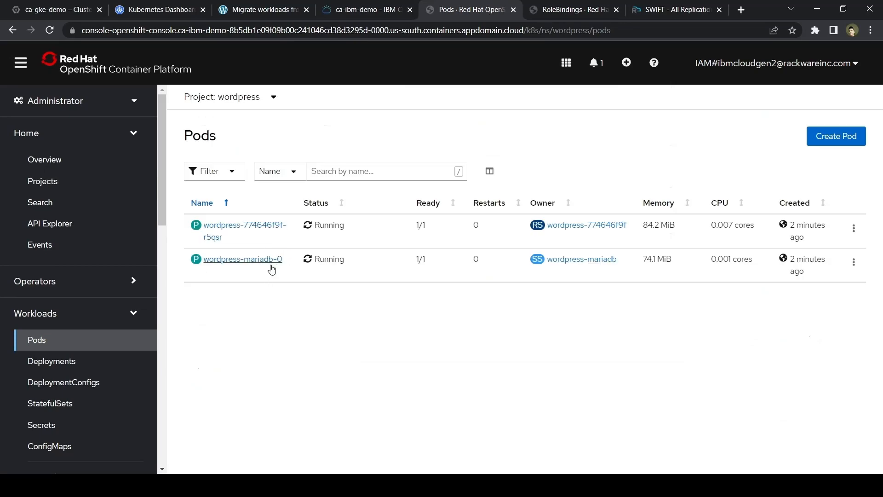
{"action": "scroll", "coordinate": [298, 341], "scroll_direction": "left", "scroll_amount": 5}
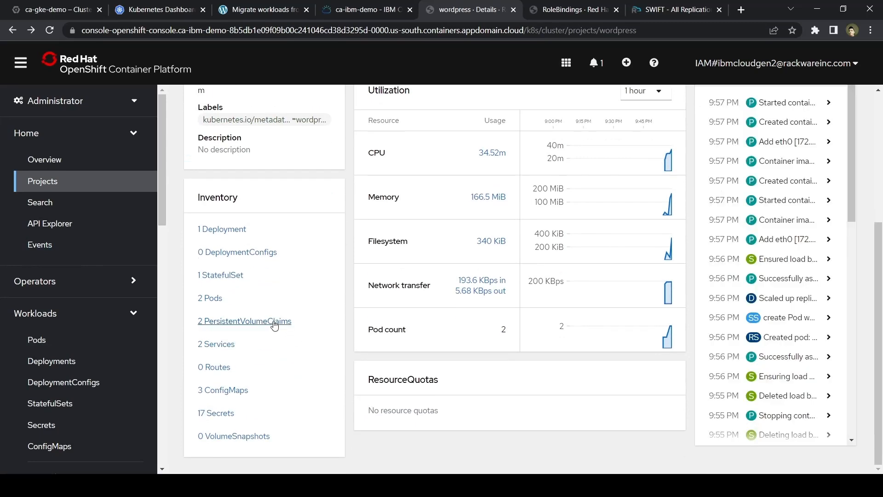
{"action": "left_click", "coordinate": [275, 325]}
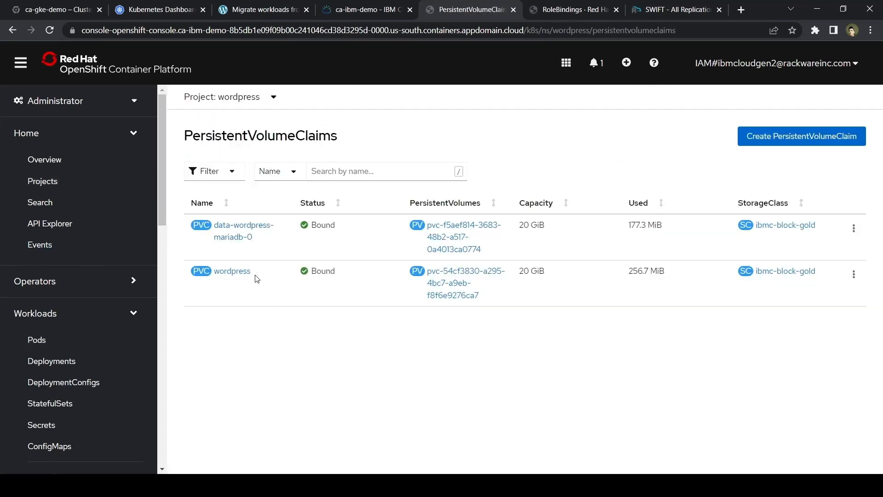
{"action": "key", "text": "alt+Left"}
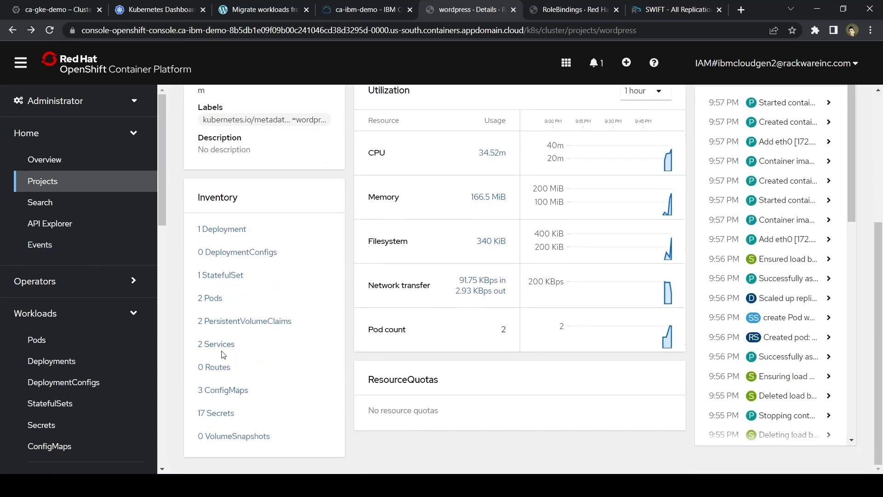
Open the wordpress service from the project's services and copy its external load balancer address
{"action": "left_click", "coordinate": [219, 346]}
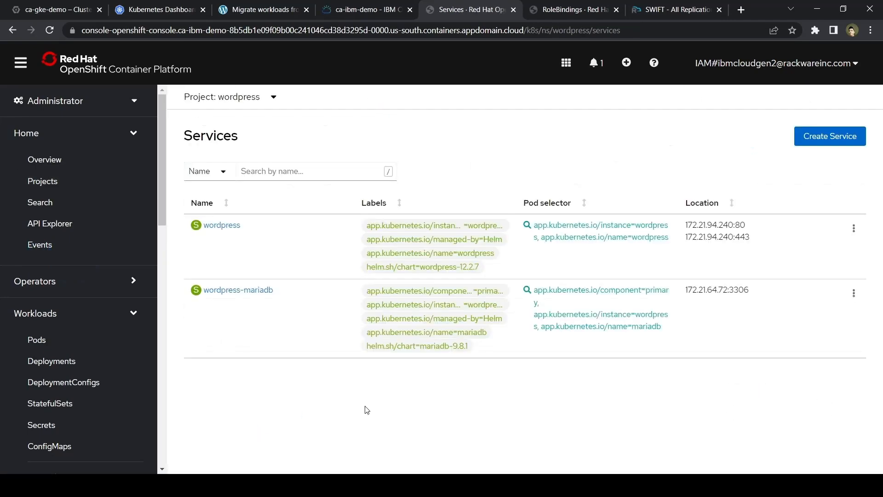
{"action": "left_click", "coordinate": [222, 229]}
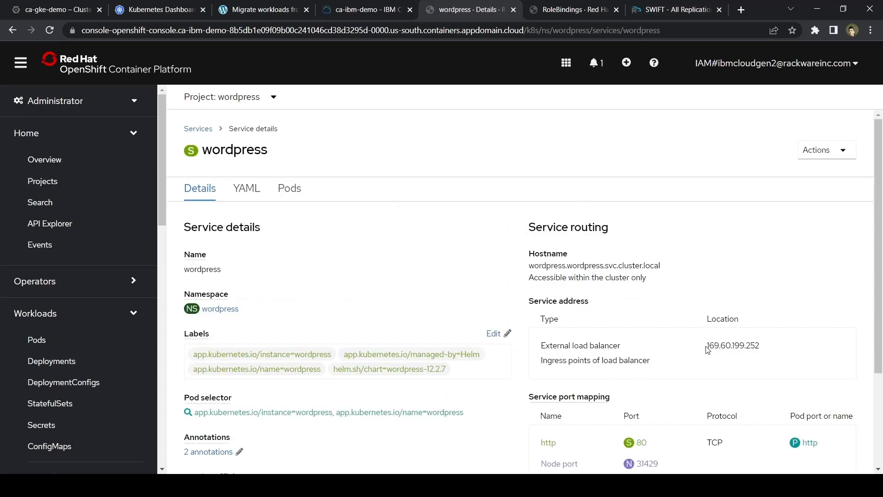
{"action": "left_click_drag", "start_coordinate": [707, 349], "coordinate": [761, 345]}
{"action": "key", "text": "ctrl+c"}
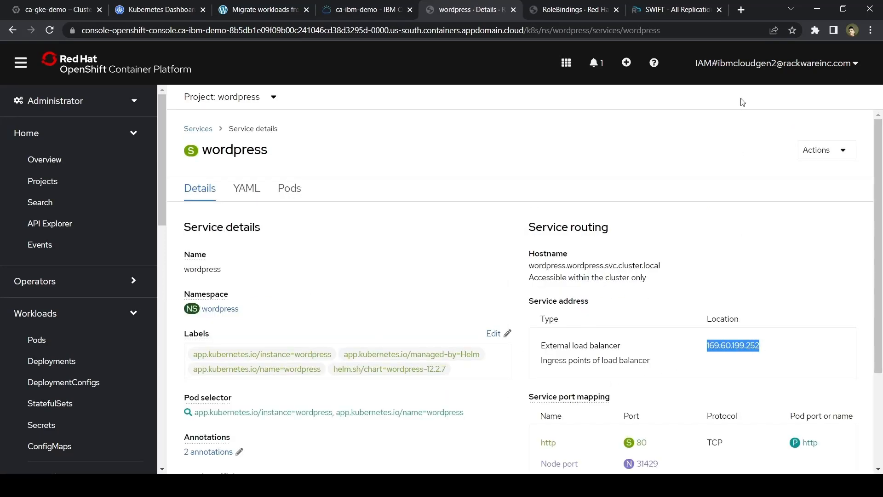
Load the copied address 169.60.199.252 in a new browser tab and examine the migrated site's home page
{"action": "key", "text": "ctrl+t"}
{"action": "key", "text": "ctrl+v"}
{"action": "key", "text": "Return"}
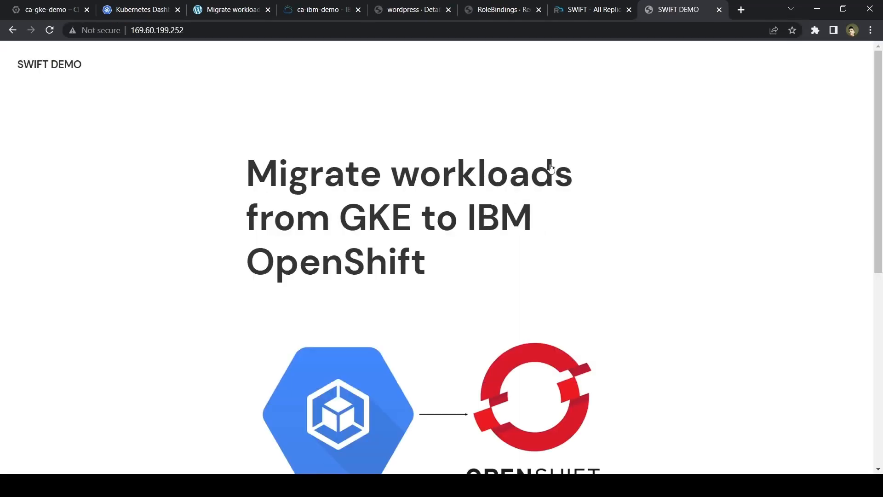
{"action": "scroll", "coordinate": [551, 168], "scroll_direction": "down", "scroll_amount": 3}
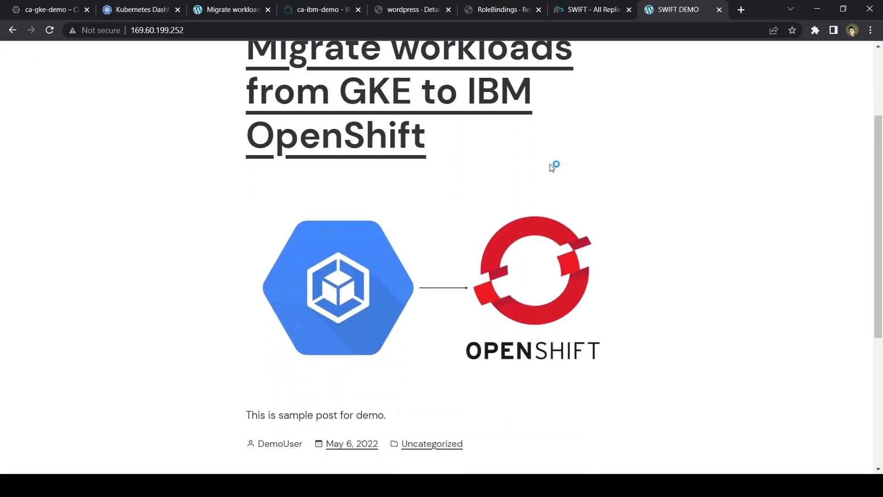
{"action": "scroll", "coordinate": [551, 169], "scroll_direction": "up", "scroll_amount": 3}
{"action": "scroll", "coordinate": [551, 169], "scroll_direction": "down", "scroll_amount": 3}
{"action": "scroll", "coordinate": [551, 169], "scroll_direction": "down", "scroll_amount": 3}
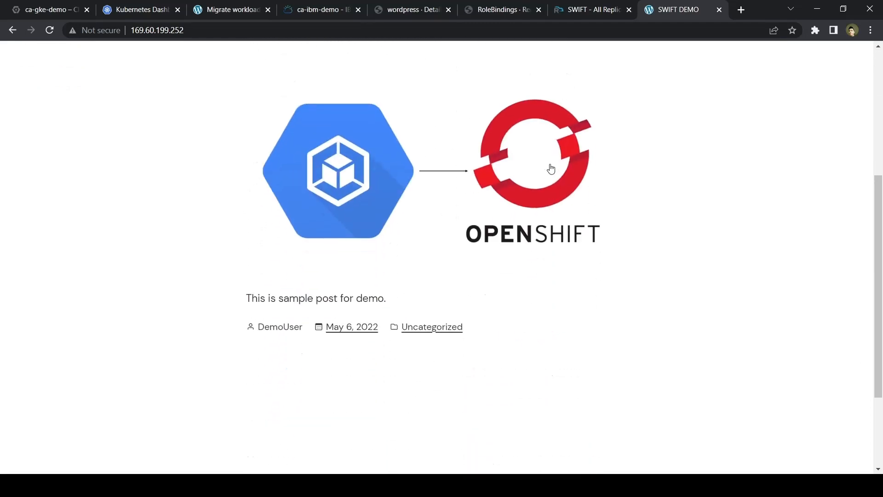
{"action": "scroll", "coordinate": [551, 169], "scroll_direction": "up", "scroll_amount": 6}
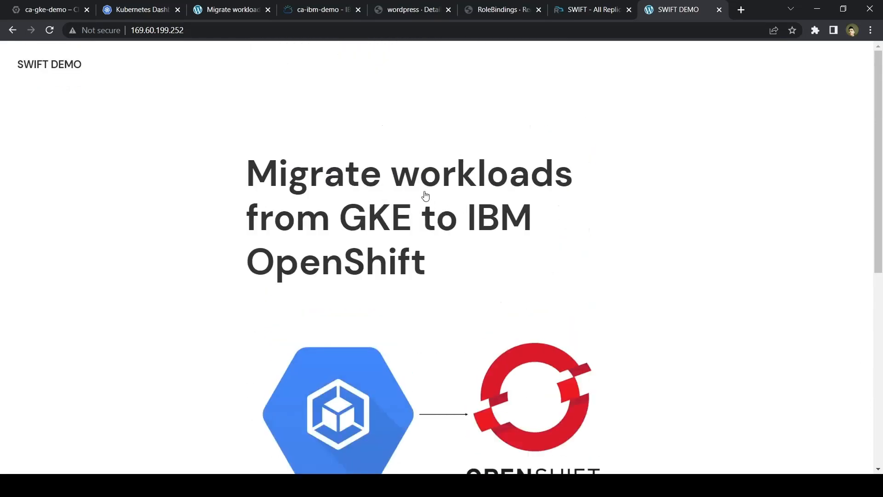
Open the "Migrate workloads from GKE to IBM OpenShift" post on the migrated site and check its content
{"action": "left_click", "coordinate": [423, 195]}
{"action": "scroll", "coordinate": [482, 277], "scroll_direction": "down", "scroll_amount": 7}
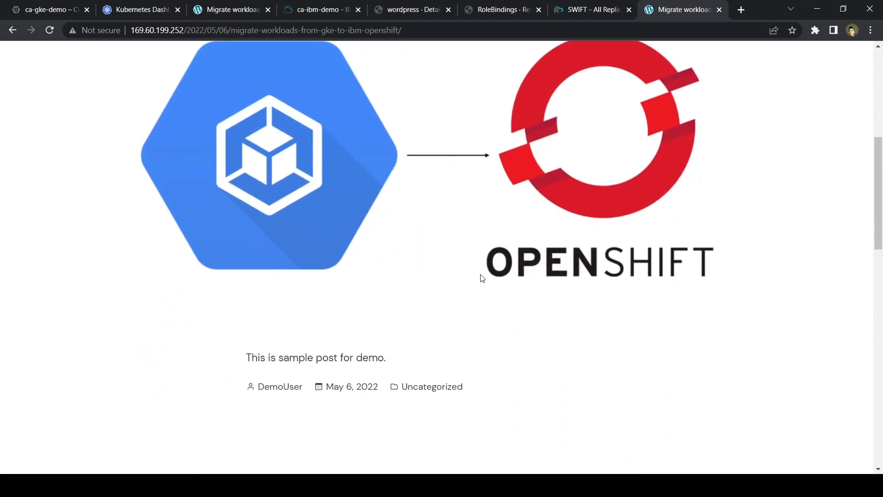
{"action": "scroll", "coordinate": [482, 278], "scroll_direction": "up", "scroll_amount": 5}
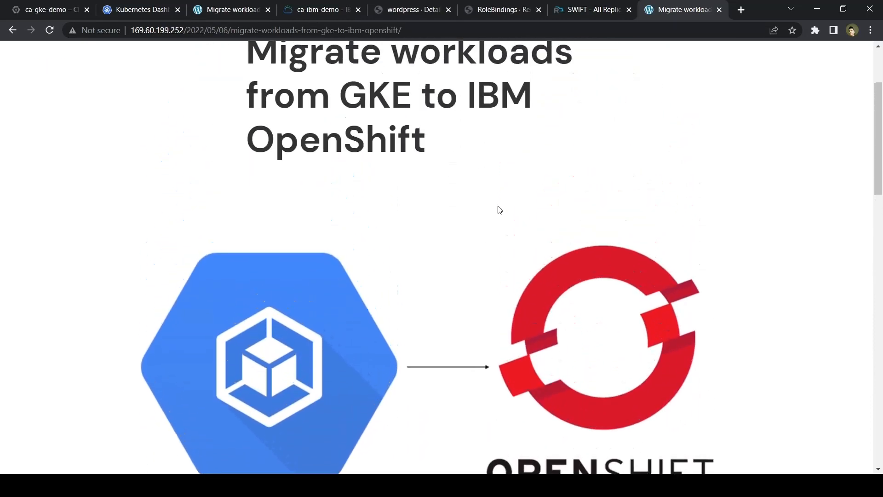
{"action": "scroll", "coordinate": [543, 134], "scroll_direction": "up", "scroll_amount": 3}
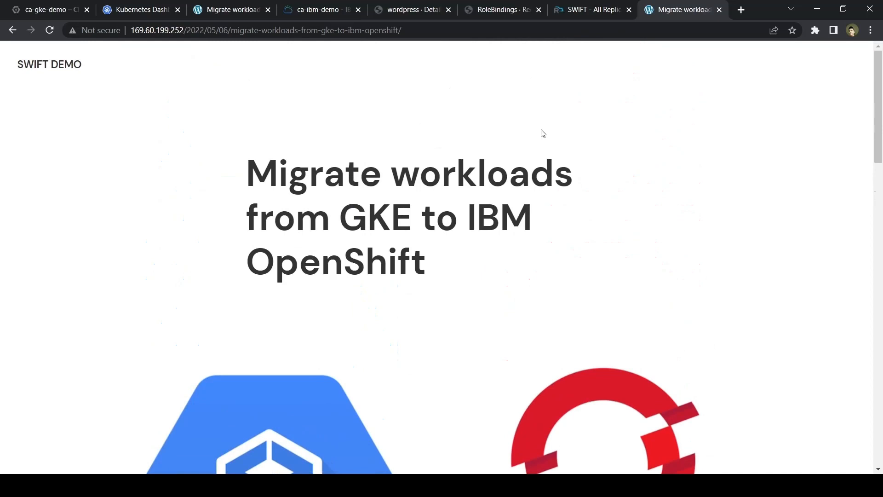